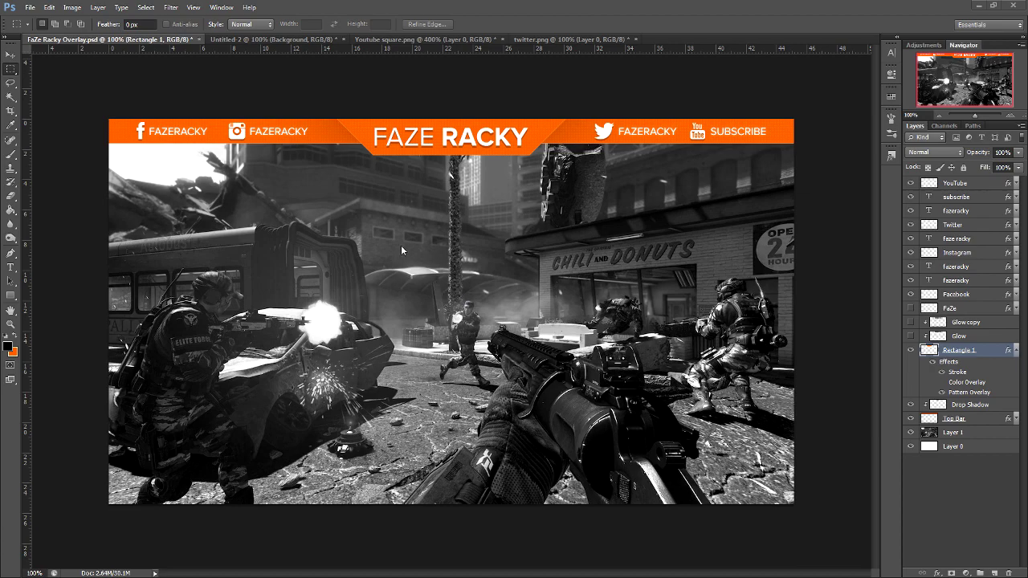
Step: Switch to the Untitled-2 document and make the orange #fa6900 the foreground color
left_click(273, 38)
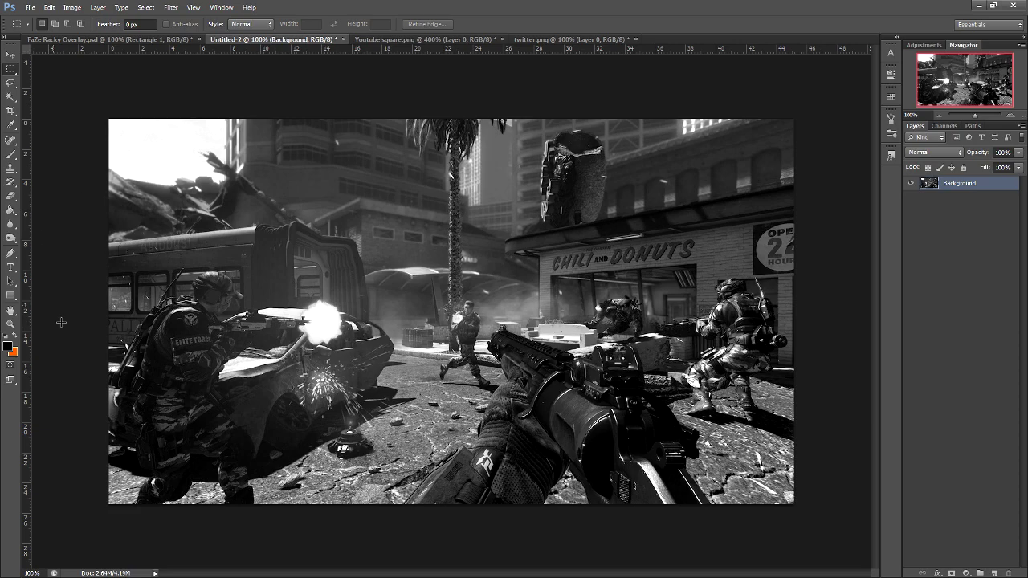
left_click(15, 337)
left_click(8, 347)
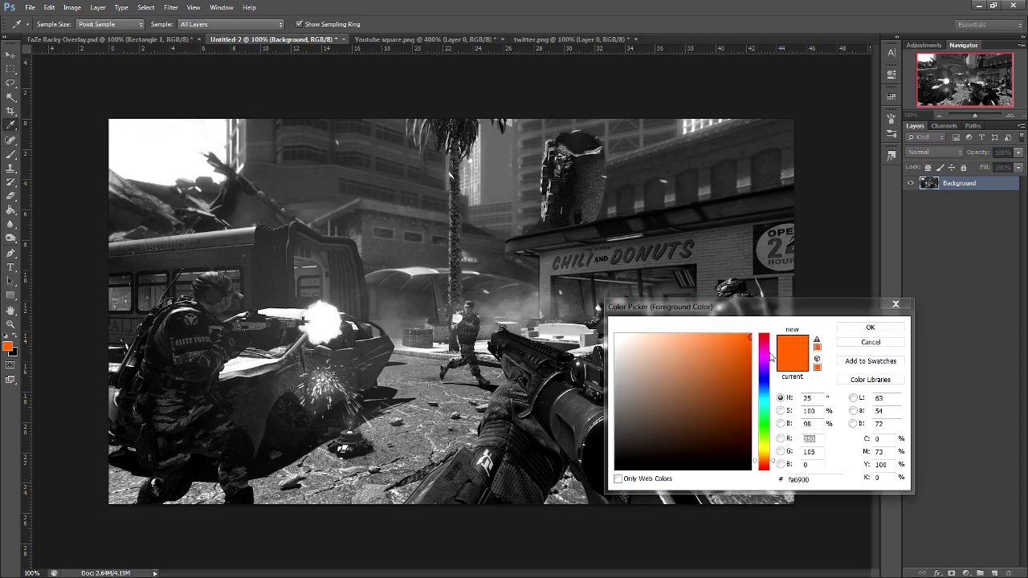
left_click(870, 327)
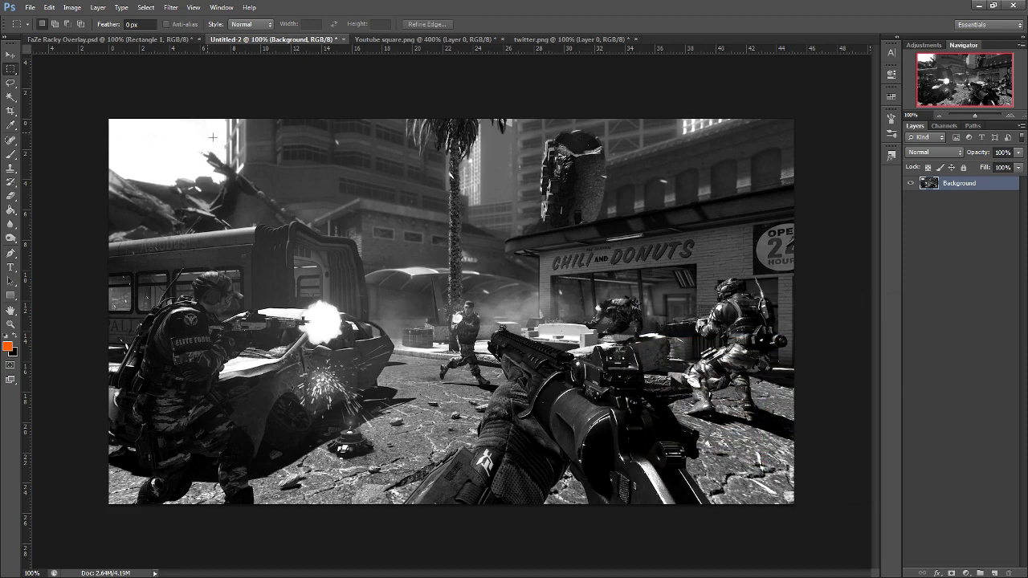
Step: Draw an orange rectangle about 1325 × 56 px across the top edge of the image and rasterize its layer
left_click(10, 295)
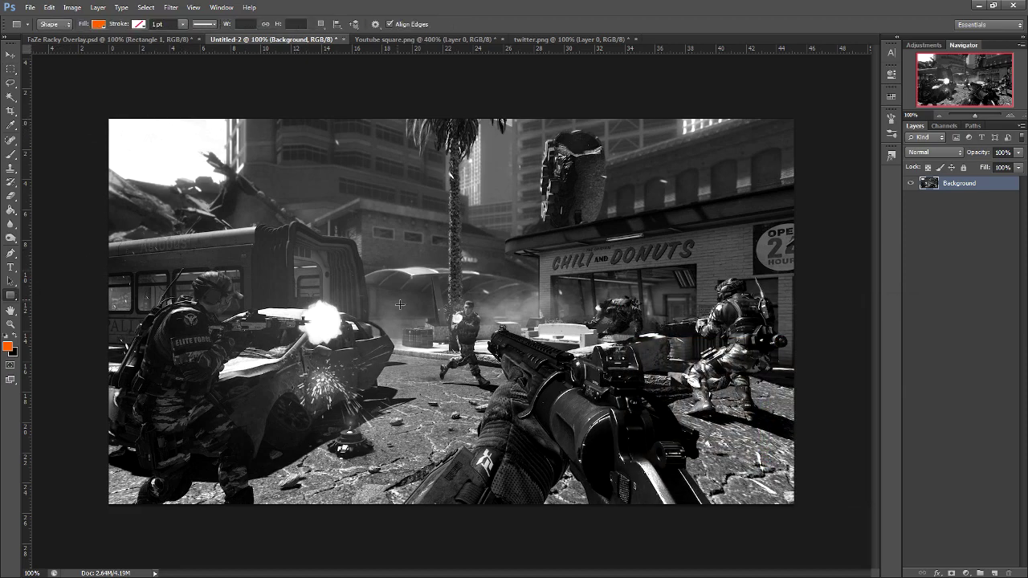
left_click_drag(102, 111, 814, 146)
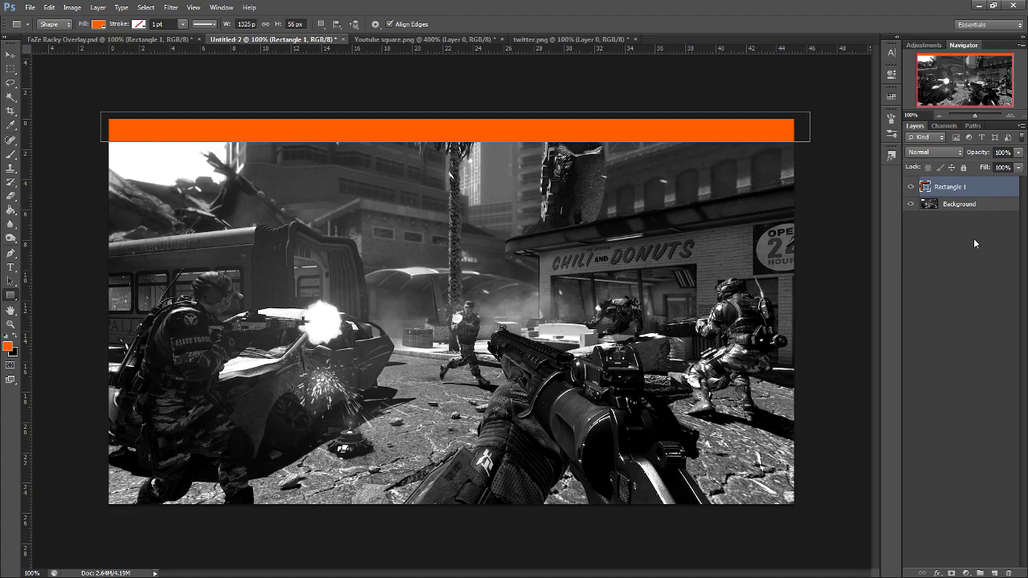
right_click(984, 188)
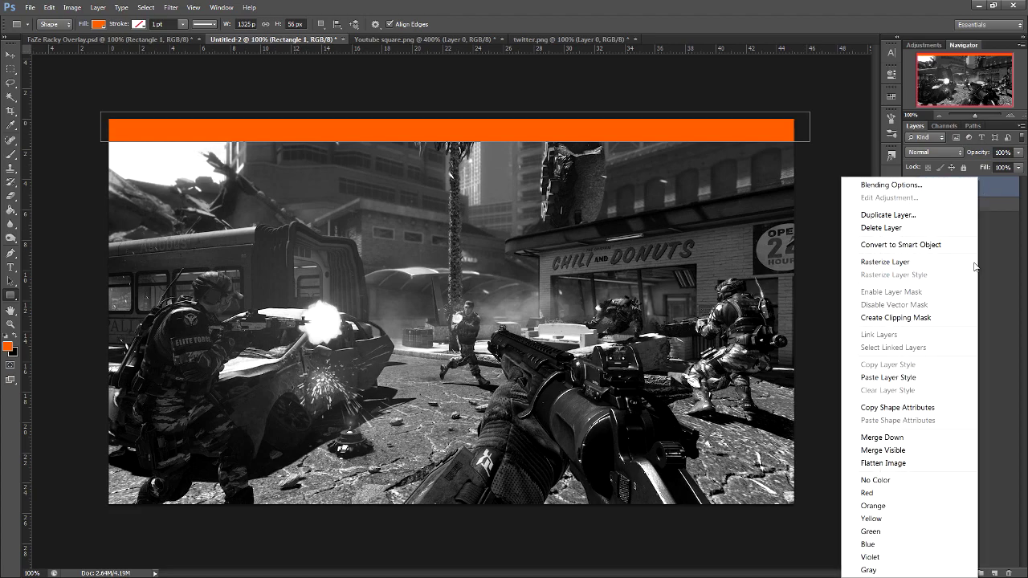
left_click(908, 262)
Step: Transform the orange bar so its left, top and right edges line up with the canvas edges
left_click(10, 55)
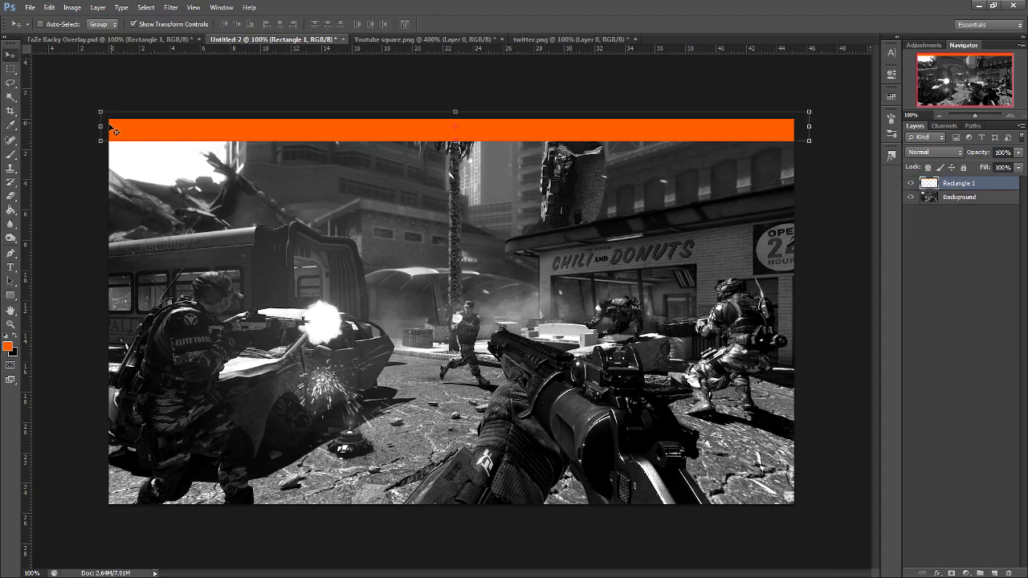
left_click_drag(101, 126, 109, 126)
left_click_drag(277, 113, 288, 123)
left_click_drag(809, 131, 794, 130)
left_click(537, 24)
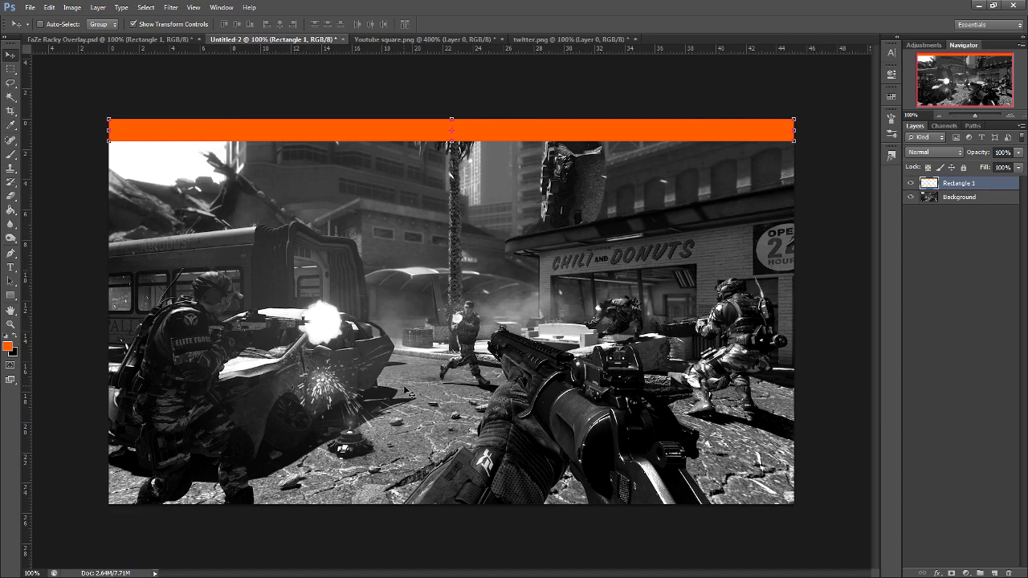
Step: Add a 1 px stroke effect to the orange bar's layer
key("h")
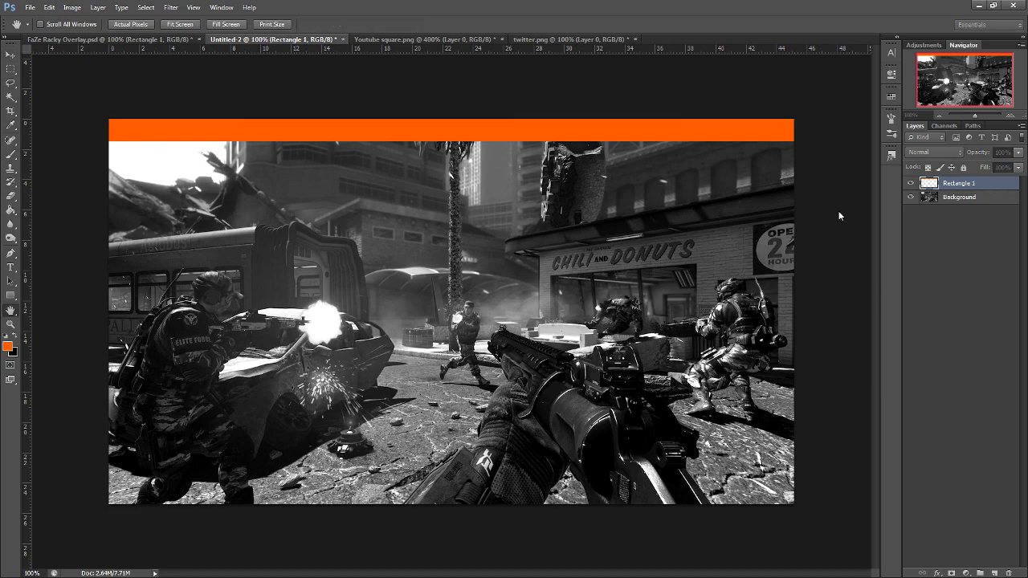
double_click(923, 215)
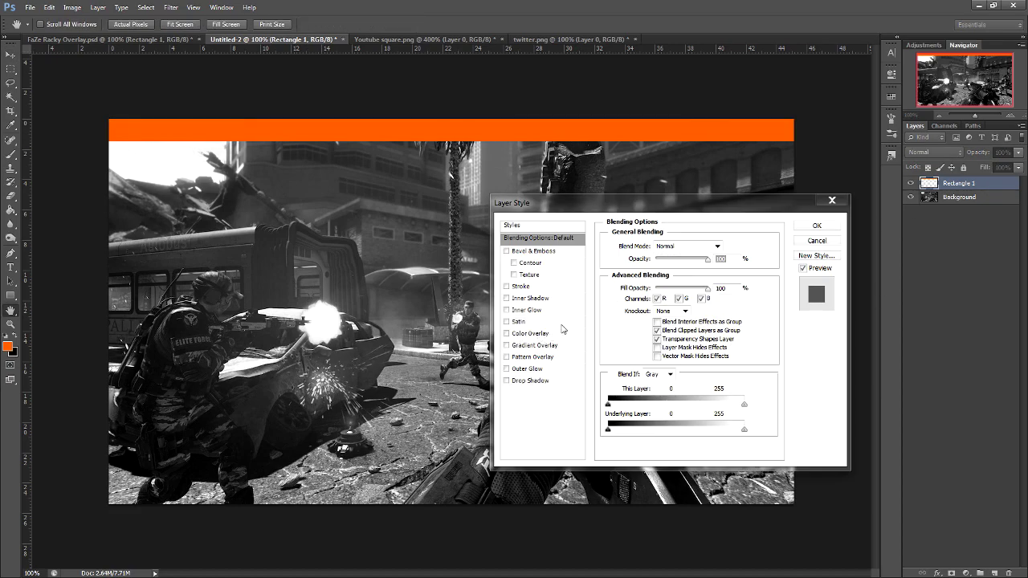
left_click(524, 287)
double_click(711, 245)
type("1")
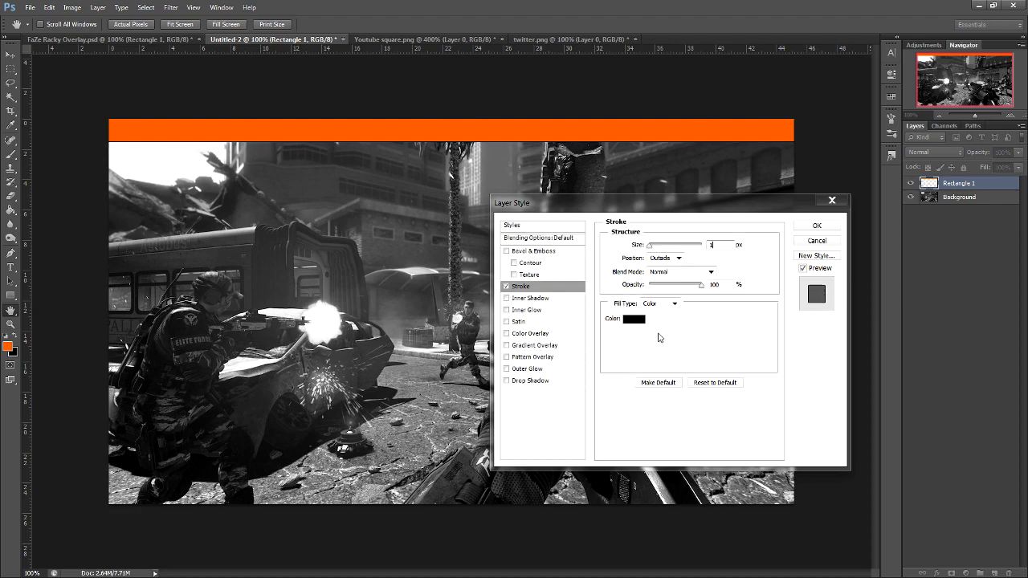
Step: Set the bar's stroke color to the light orange #f99b2c
left_click(633, 321)
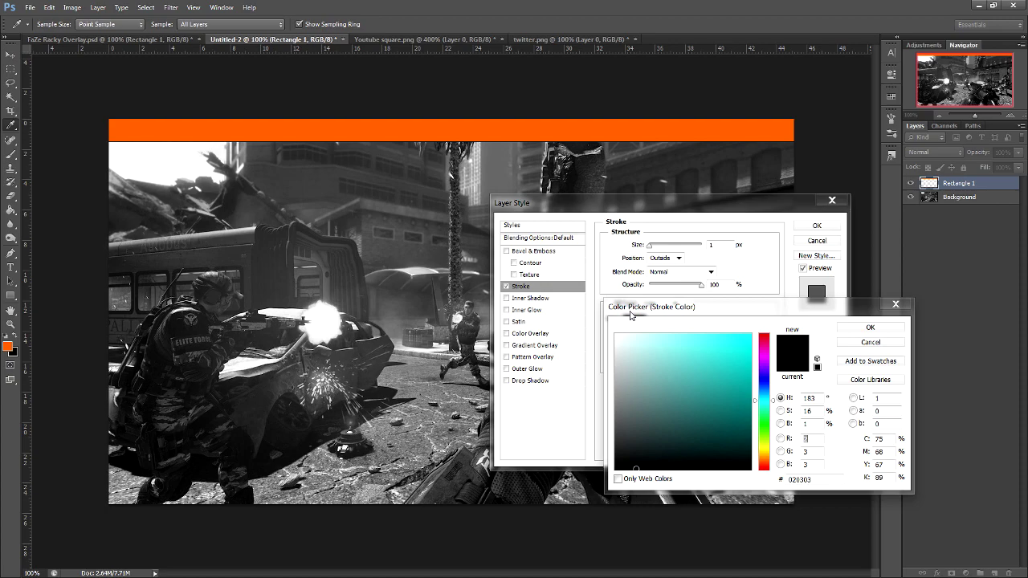
left_click(774, 416)
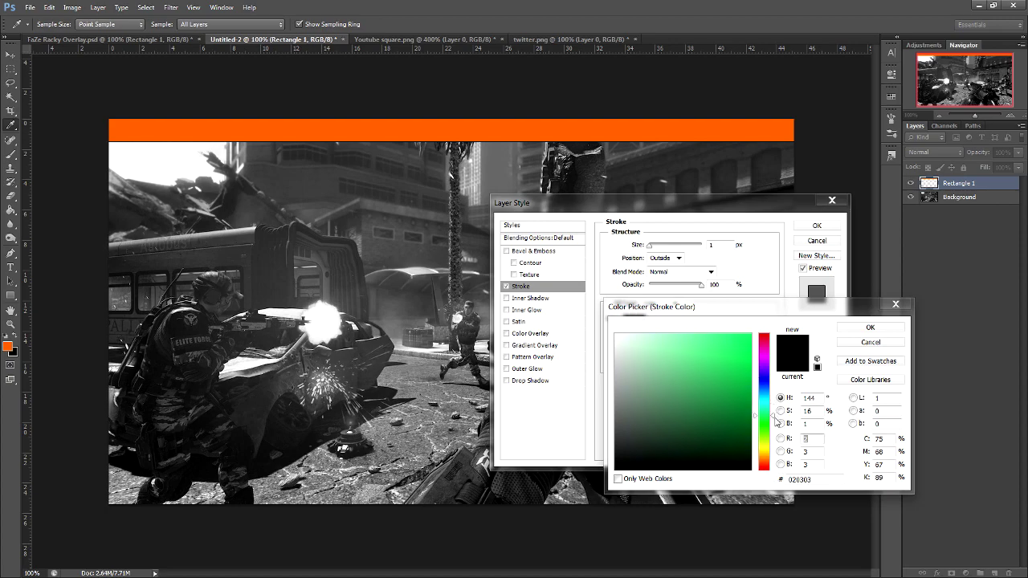
left_click_drag(776, 419, 764, 462)
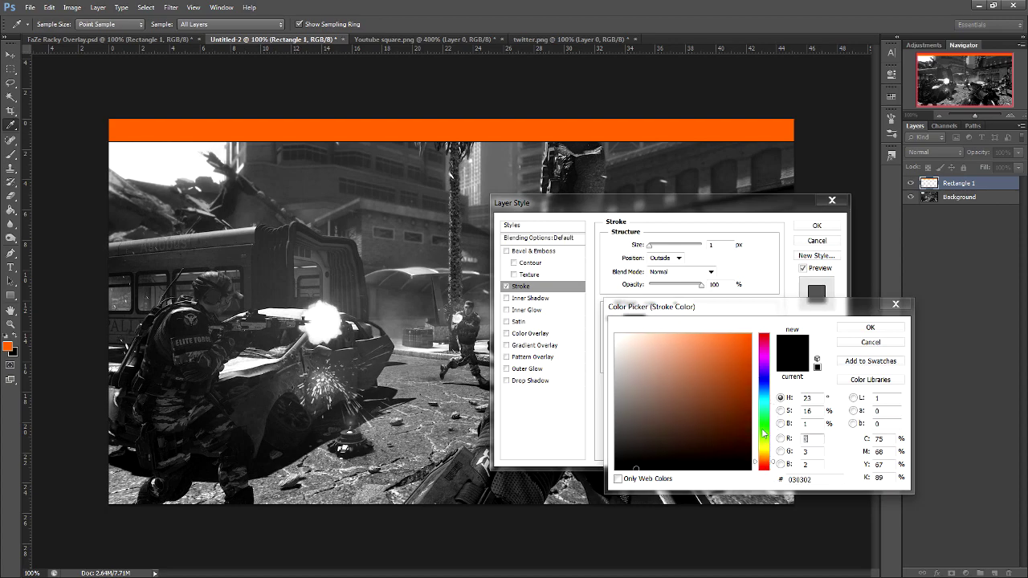
left_click_drag(734, 342, 729, 340)
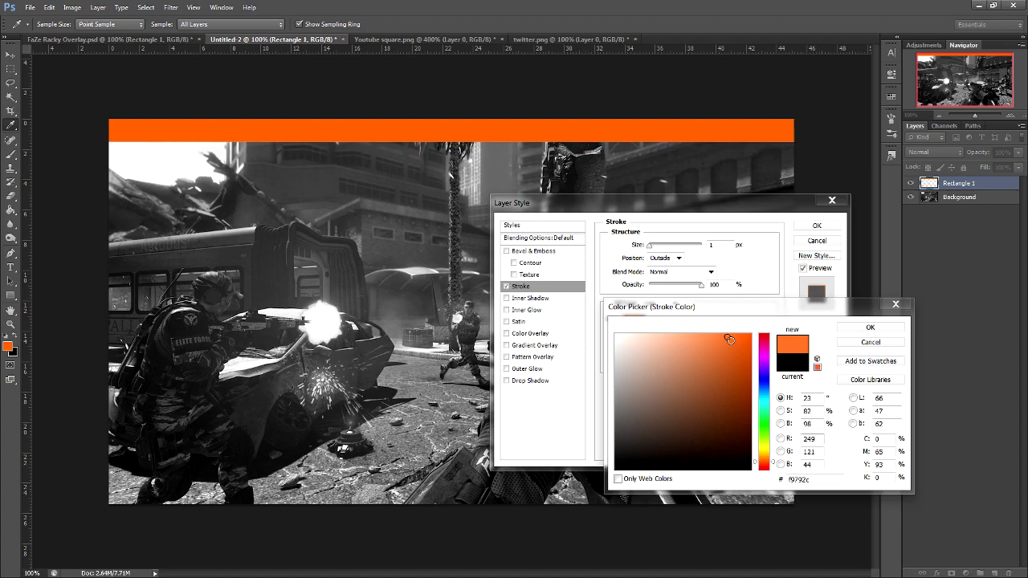
left_click(772, 461)
left_click(771, 460)
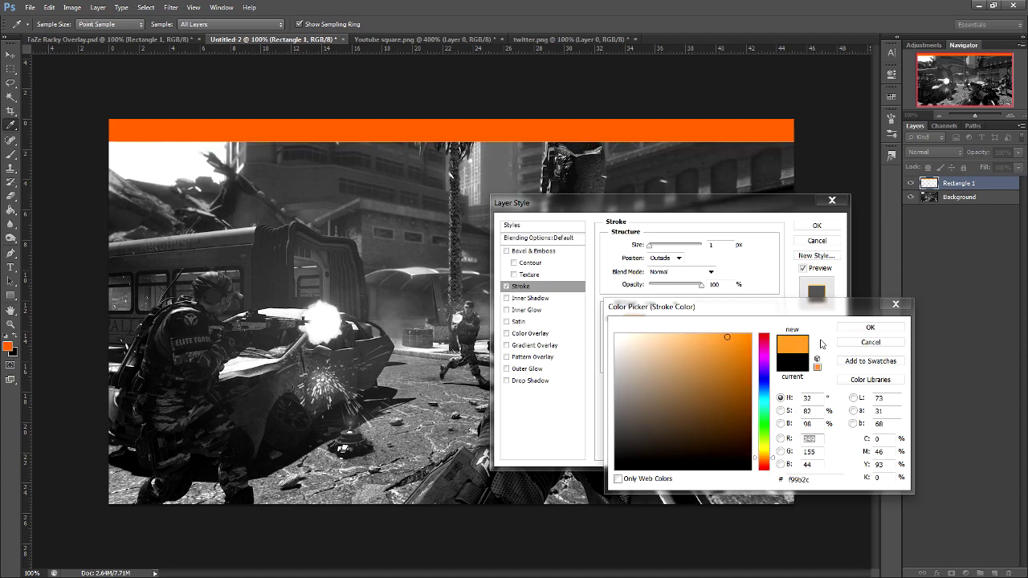
left_click(871, 328)
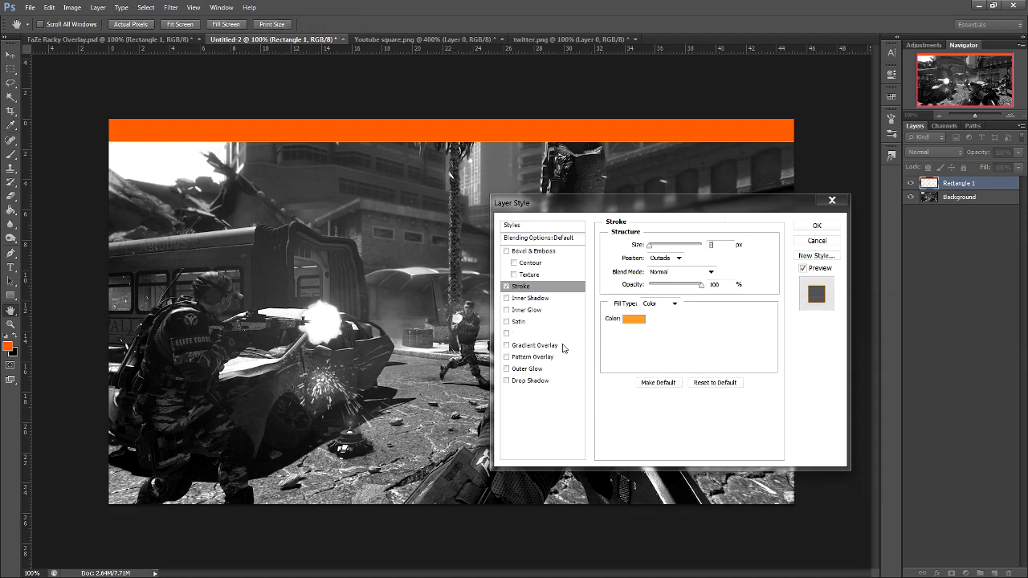
Step: Add a pattern overlay to the bar using a black pattern from the second row of dark patterns
left_click(528, 356)
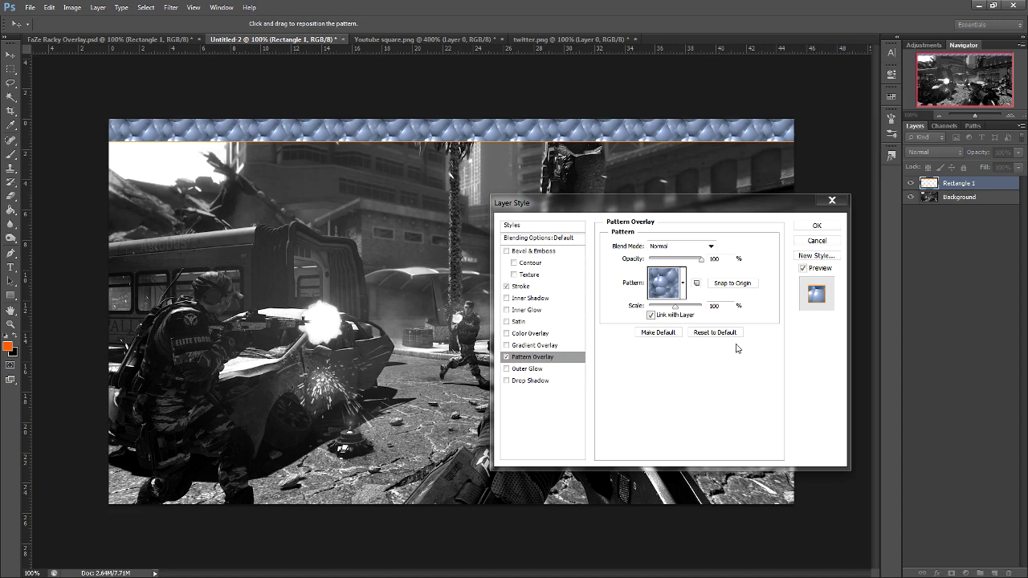
left_click(681, 282)
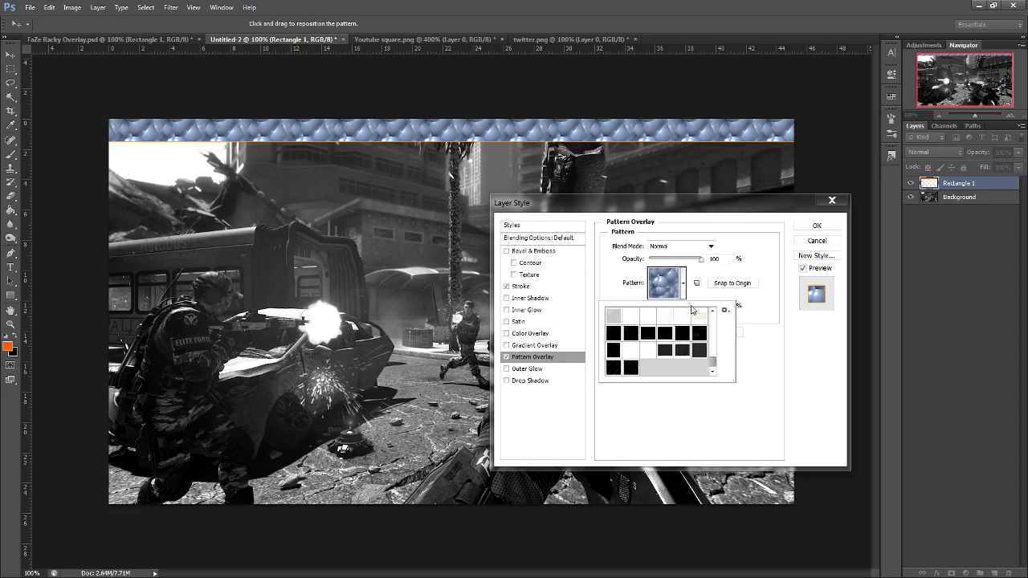
left_click(630, 339)
left_click(683, 425)
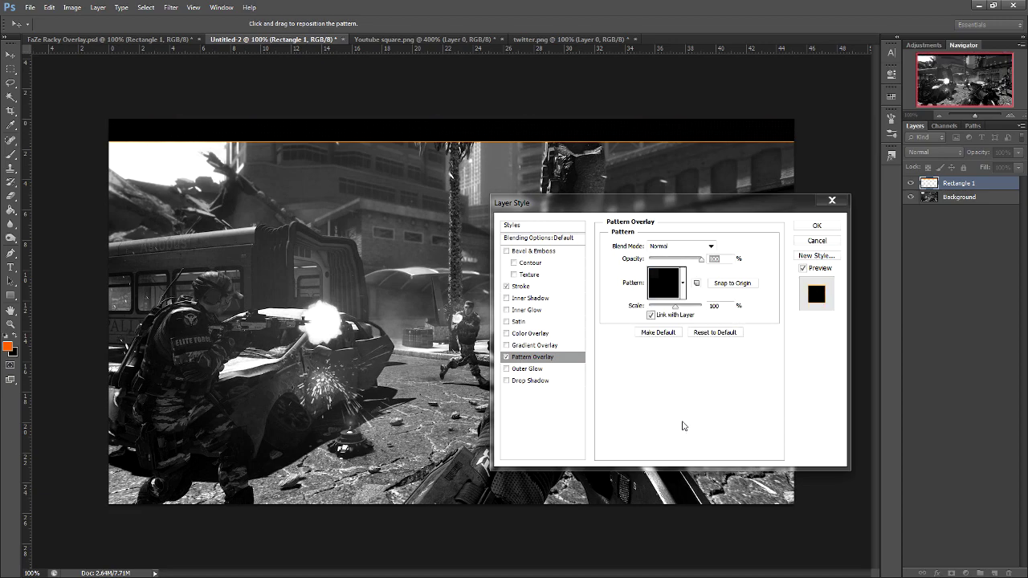
Step: Try Lighten as the pattern overlay's blend mode, settle on Screen and apply the layer style
left_click(678, 246)
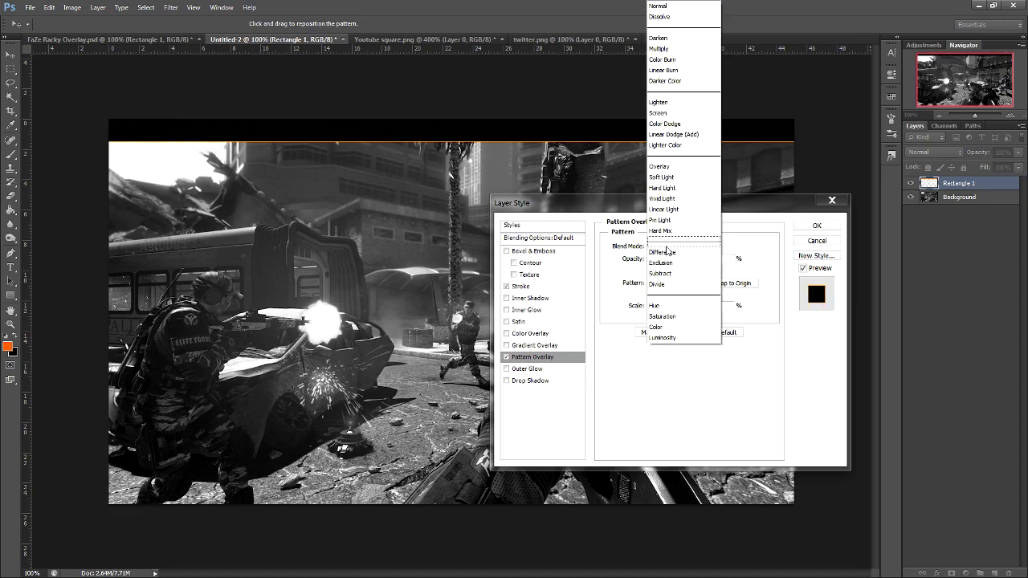
left_click(682, 113)
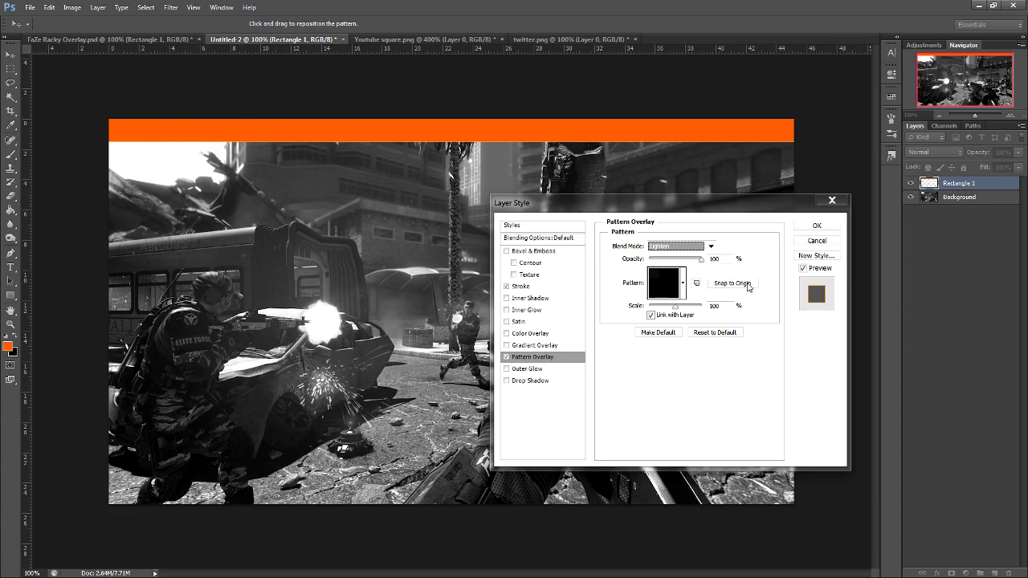
left_click(692, 246)
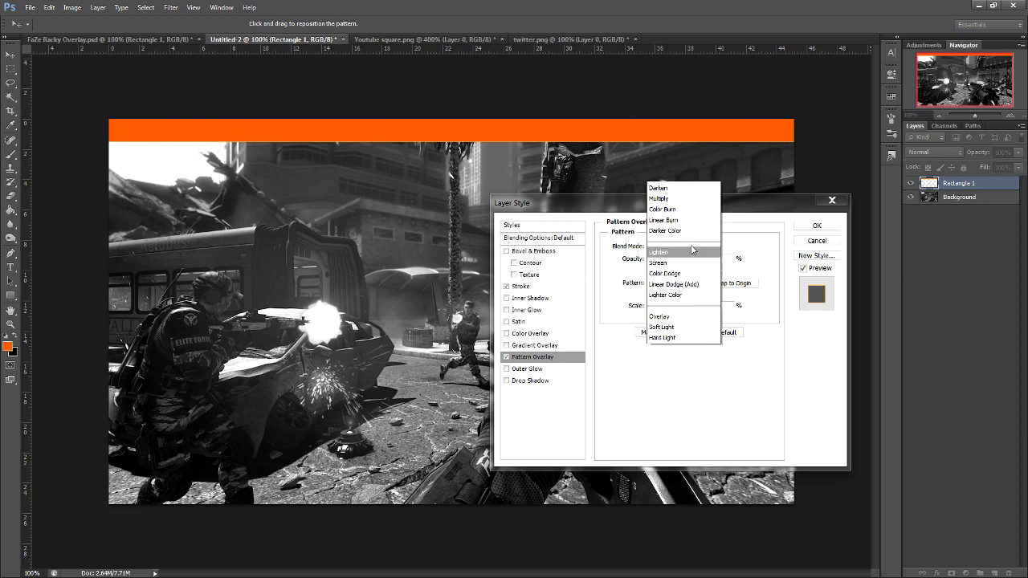
left_click(658, 116)
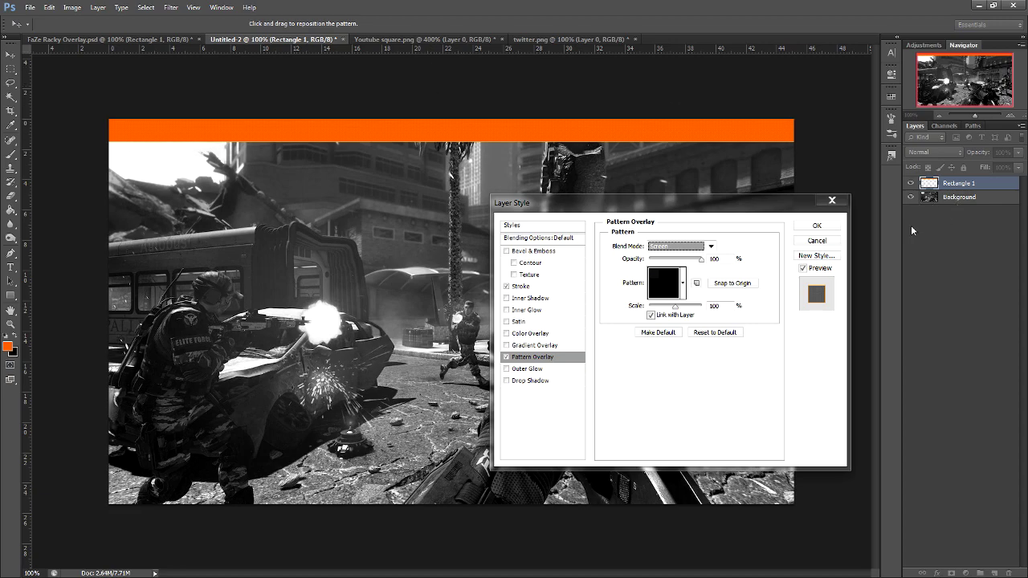
left_click(821, 227)
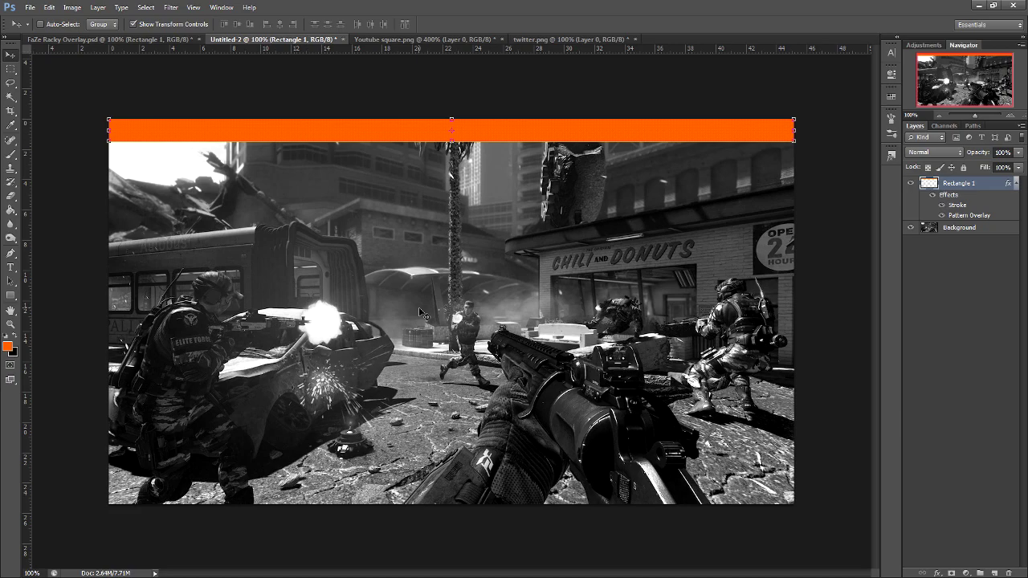
Step: Draw a second orange rectangle about 464 × 74 px over the middle of the bar and rasterize its layer
left_click(11, 295)
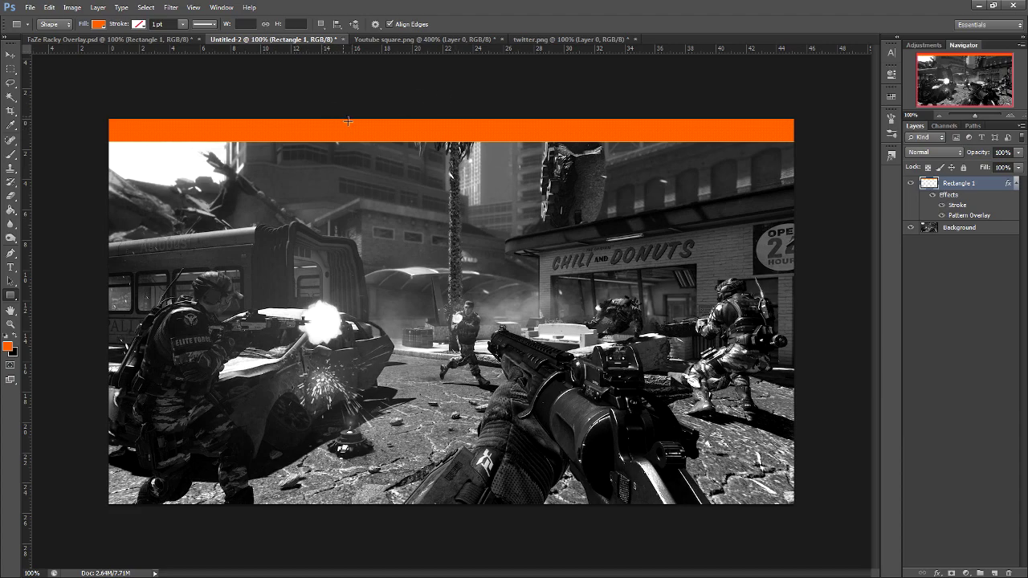
left_click_drag(347, 122, 595, 161)
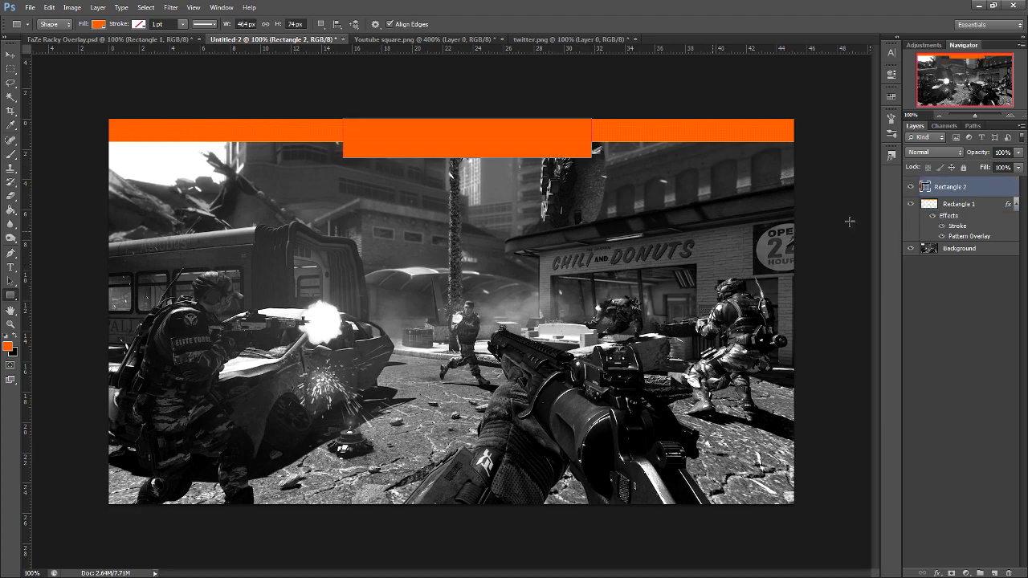
right_click(984, 191)
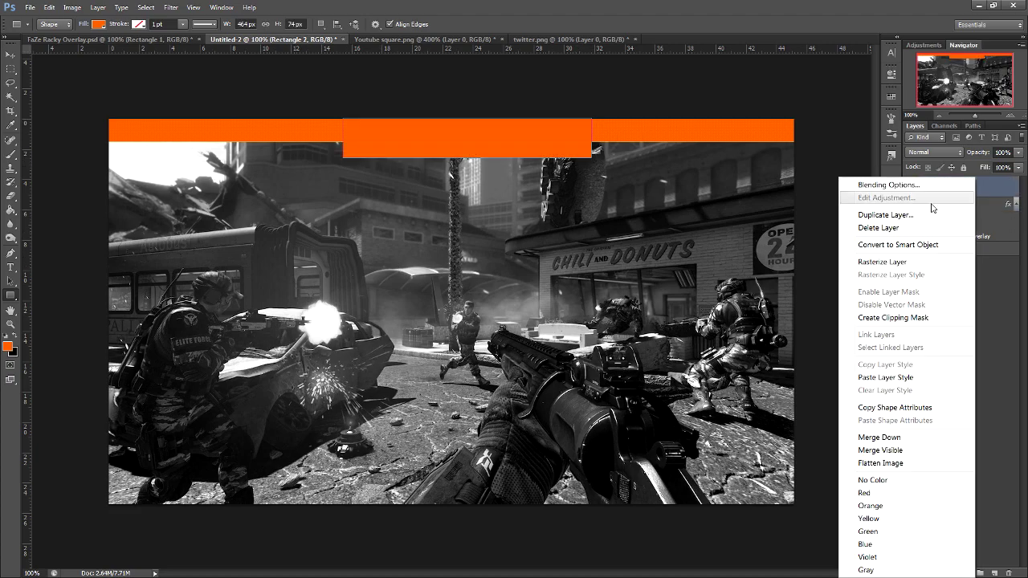
left_click(913, 263)
Step: Copy the layer style from the full-width bar to the middle rectangle
right_click(964, 199)
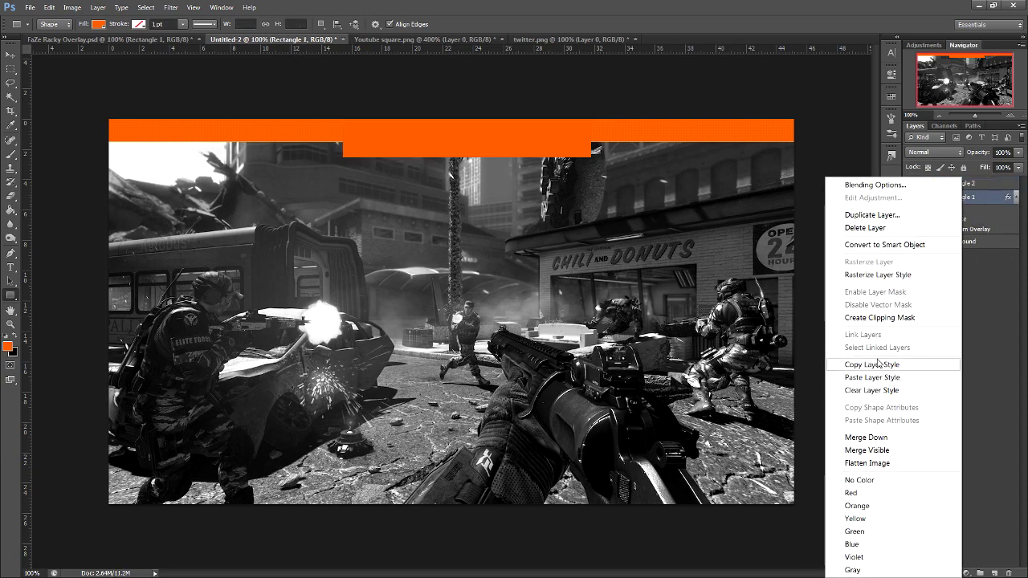
left_click(881, 365)
right_click(968, 186)
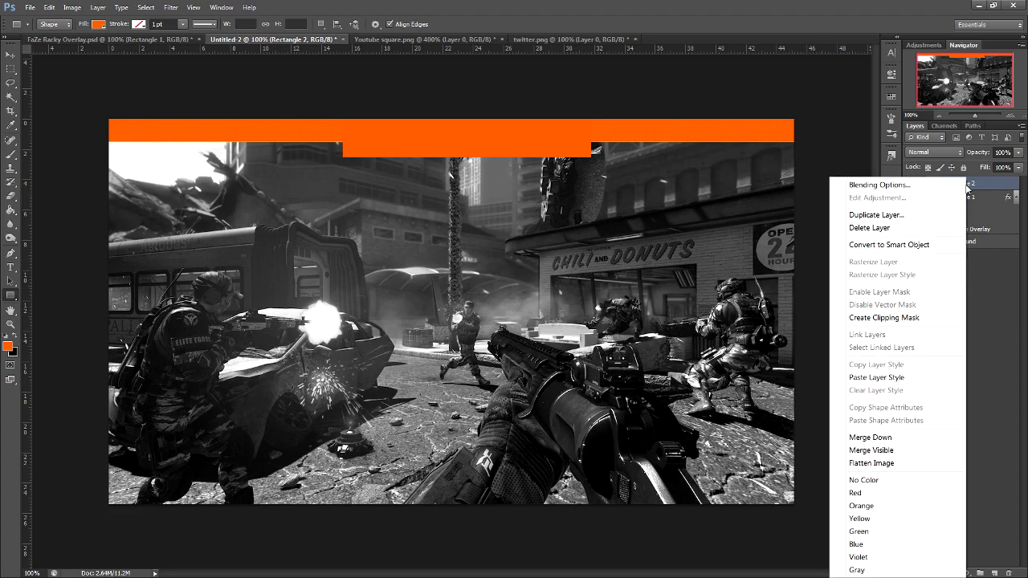
left_click(882, 377)
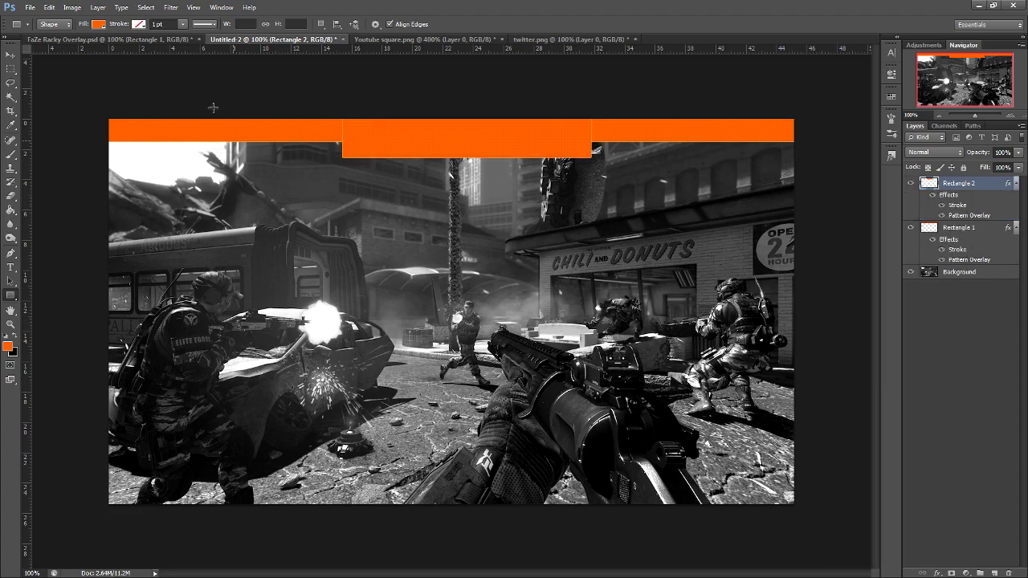
Step: Move the middle rectangle up so its top extends past the canvas and less of it hangs below the bar
left_click(11, 55)
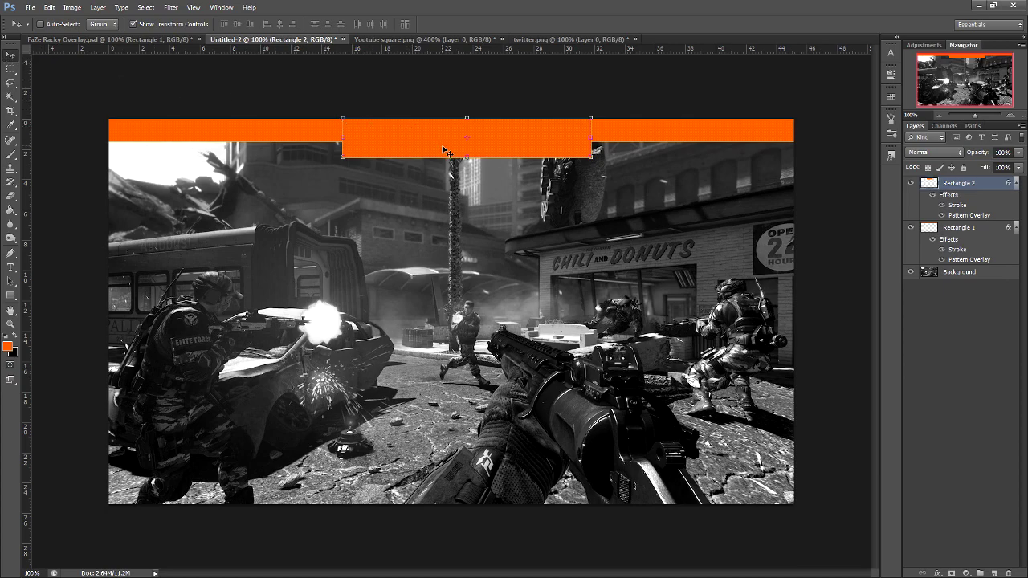
left_click_drag(444, 150, 441, 142)
key("Down")
key("Down")
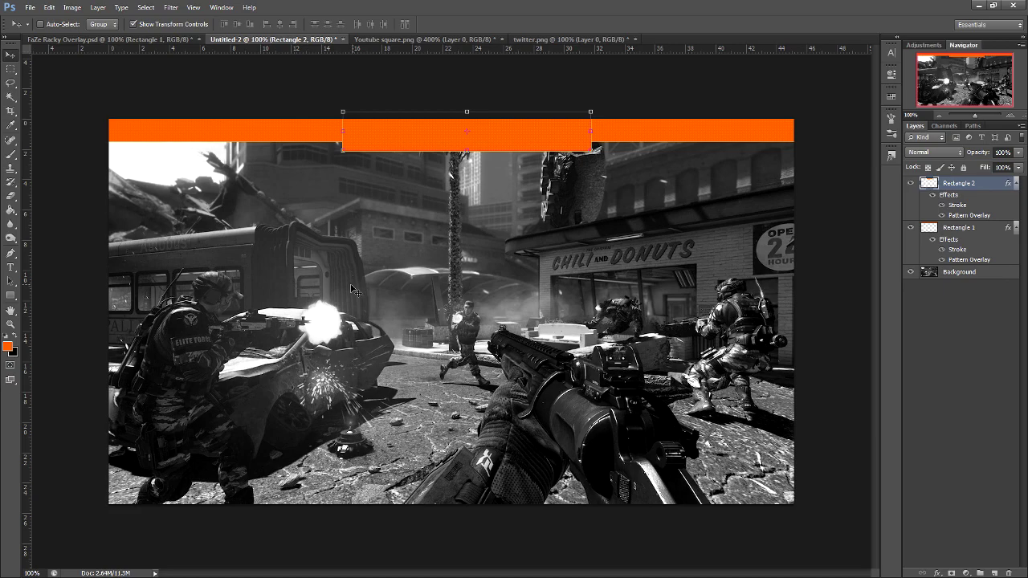
Step: Draw a closed Pen path with a diagonal edge cutting across the right end of the middle rectangle
left_click(11, 253)
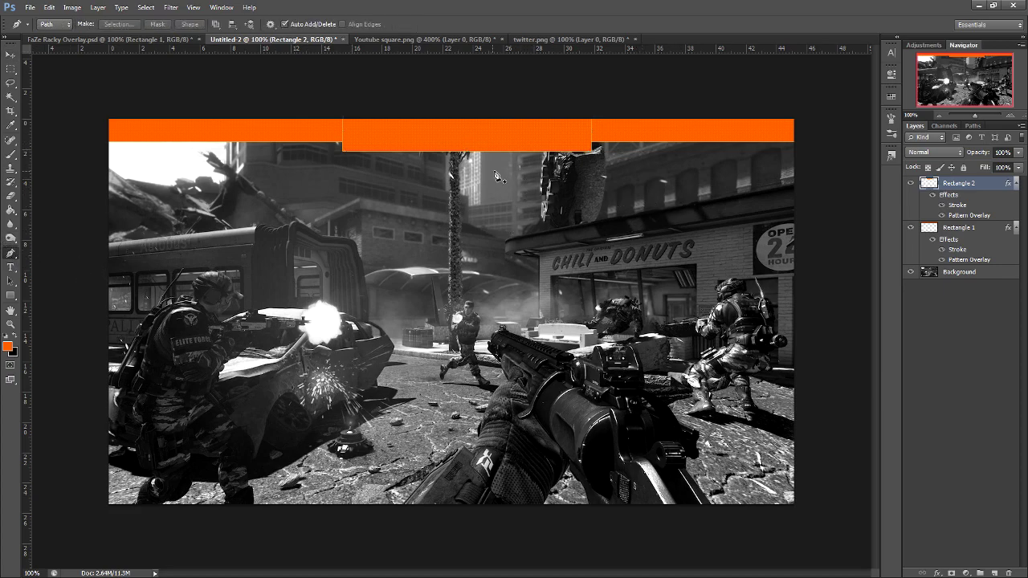
left_click(518, 213)
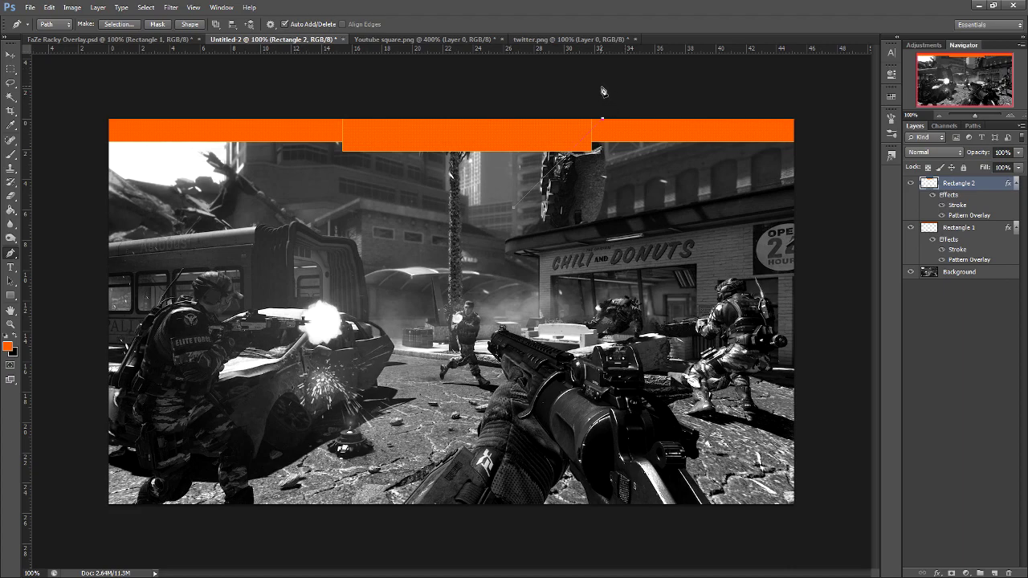
key("ctrl+z")
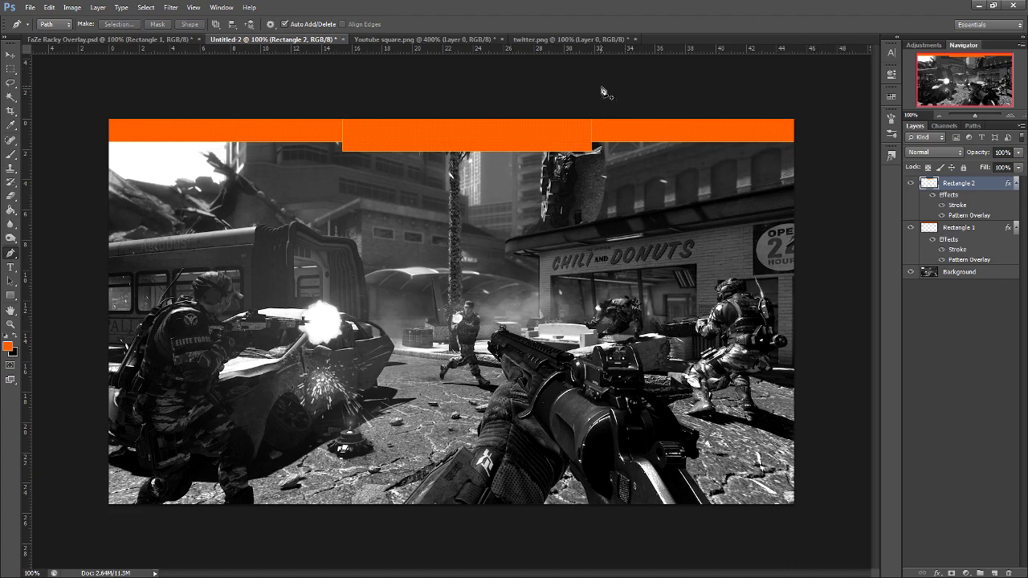
left_click(474, 212)
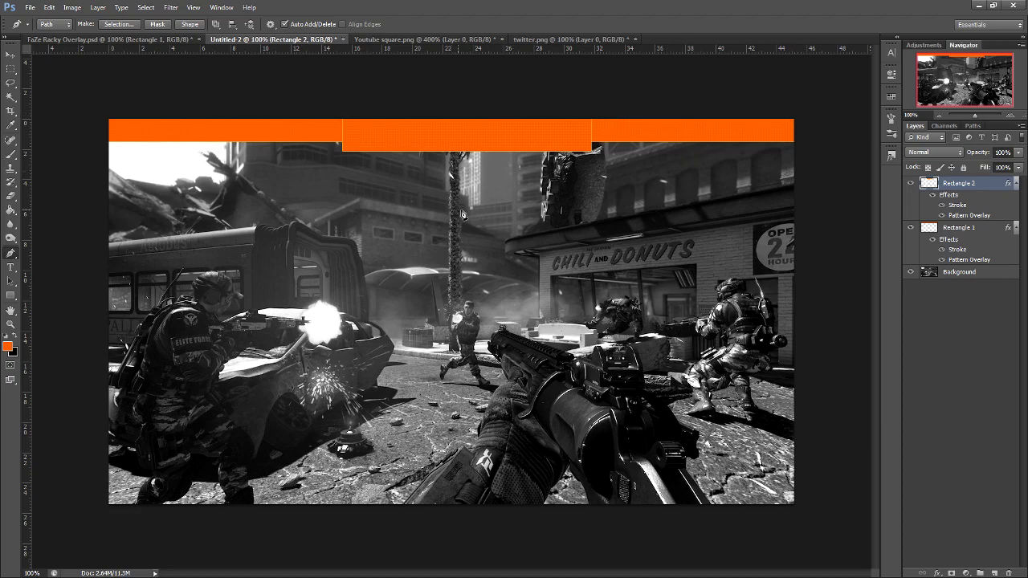
left_click(602, 78)
left_click(682, 82)
left_click(663, 214)
left_click(606, 240)
left_click(472, 255)
left_click(472, 208)
Step: Turn the path into a selection, delete the middle rectangle's right corner inside it and deselect
right_click(544, 213)
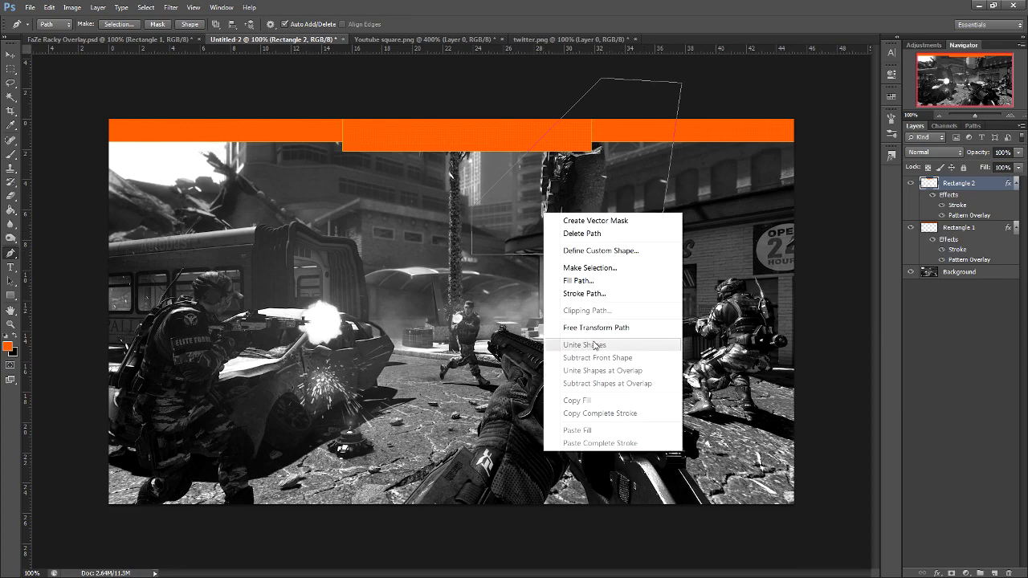
left_click(590, 267)
left_click(570, 170)
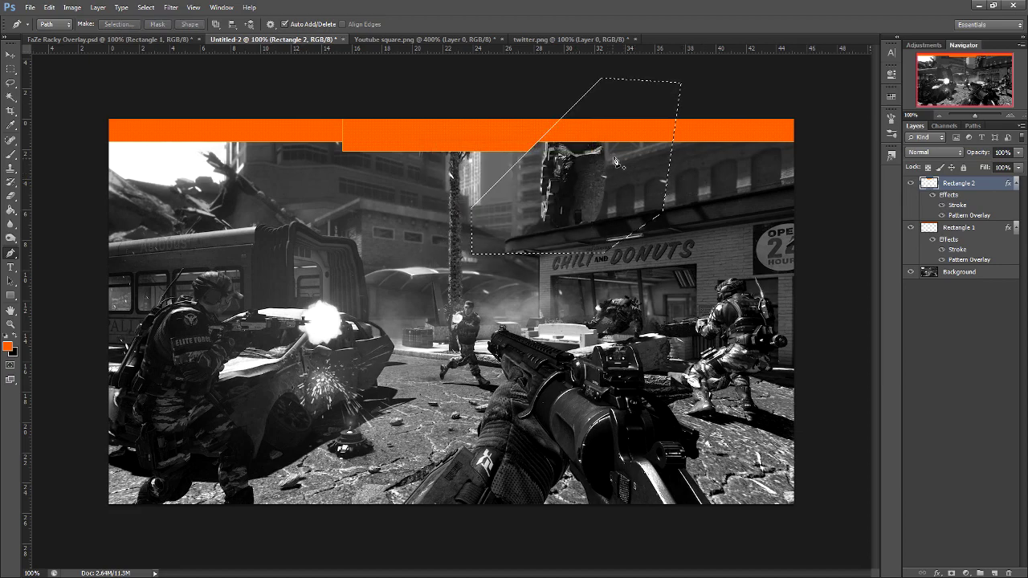
left_click(147, 8)
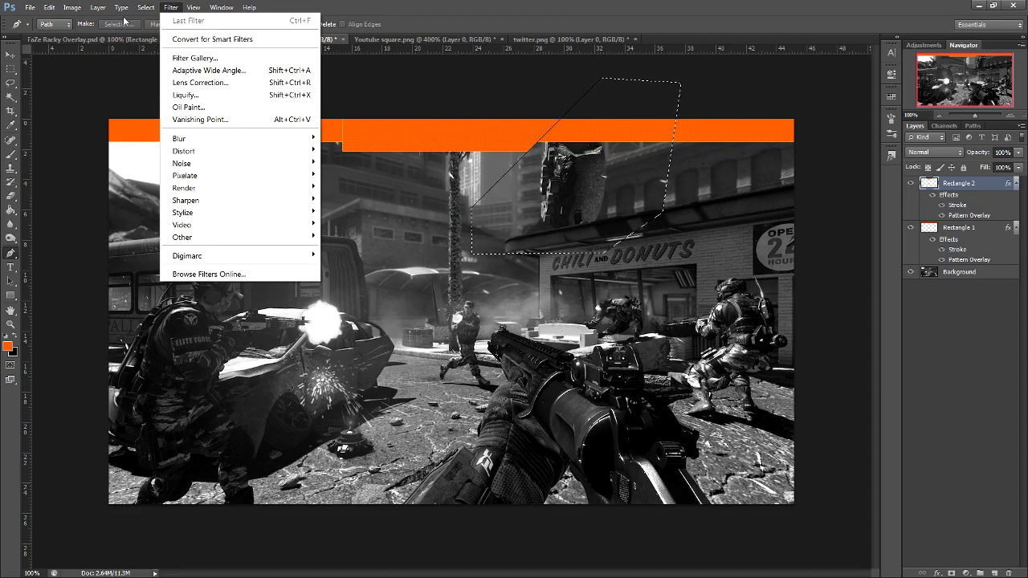
left_click(172, 33)
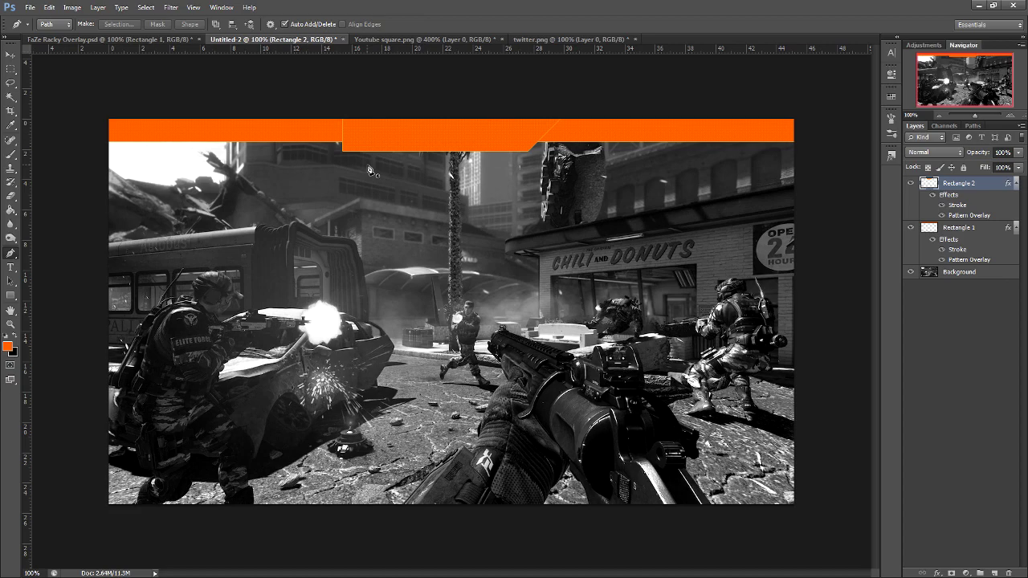
Step: Cut the middle rectangle's left end to a mirrored diagonal with a Pen path selection and deselect
left_click(418, 191)
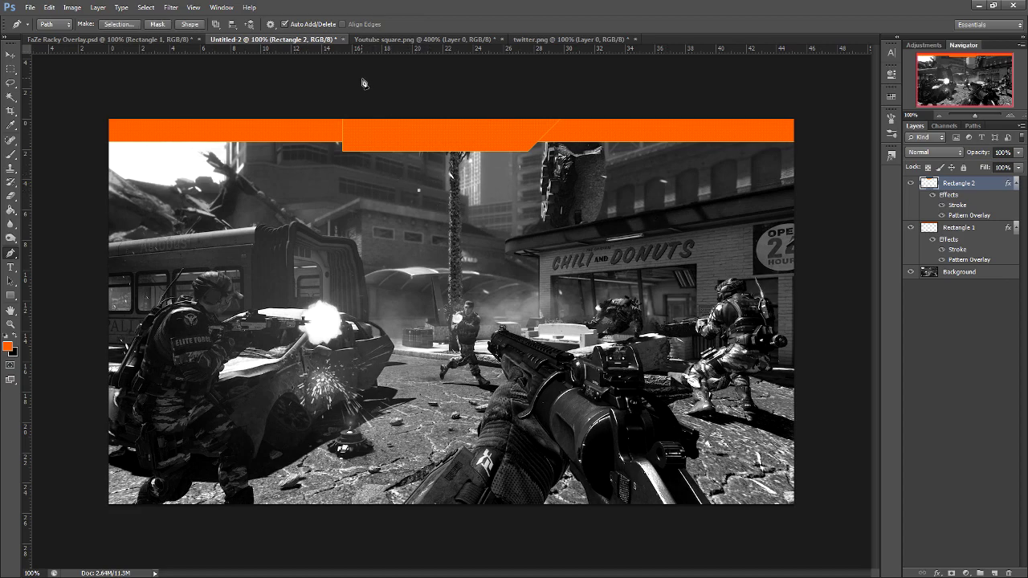
left_click(337, 107)
left_click_drag(356, 209, 415, 217)
right_click(353, 183)
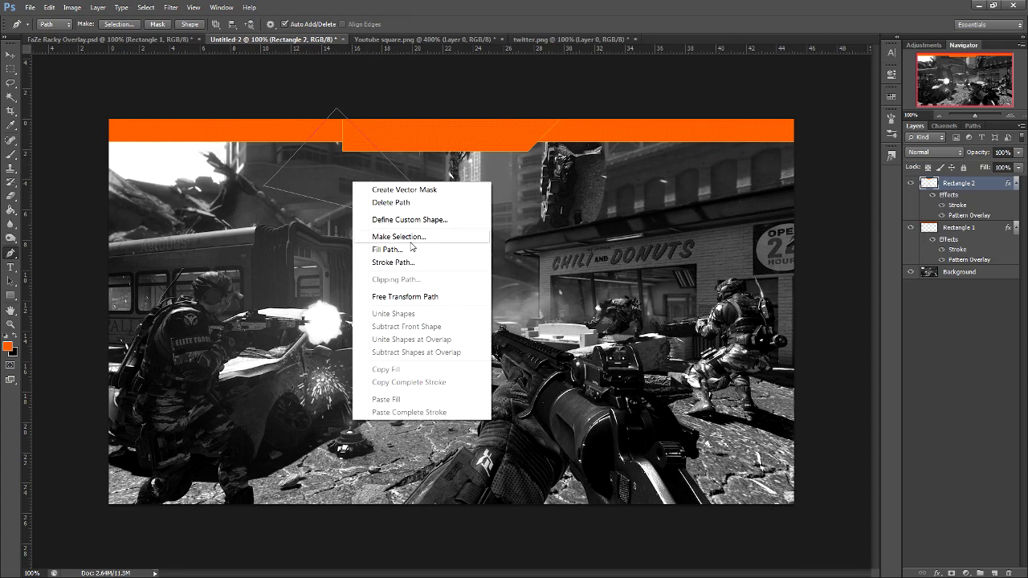
left_click(410, 239)
left_click(568, 173)
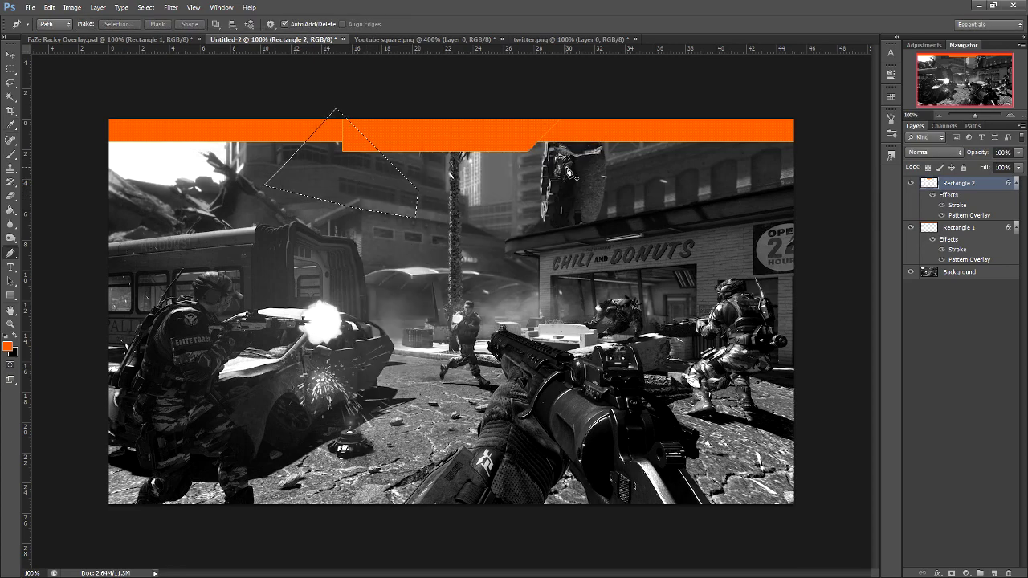
left_click(145, 8)
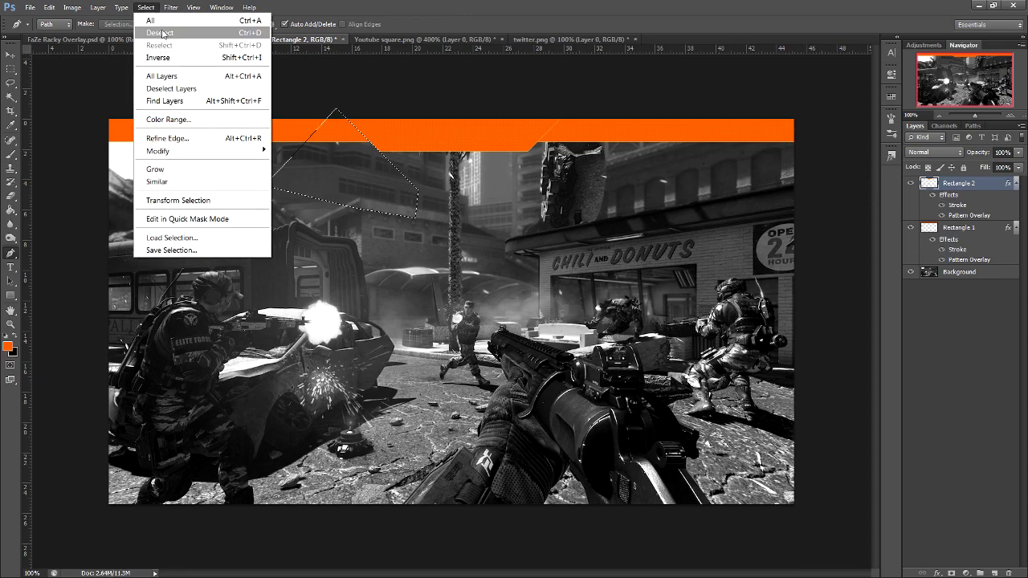
left_click(159, 33)
Step: Collapse the effects lists of the Rectangle 2 and Rectangle 1 layers
key("v")
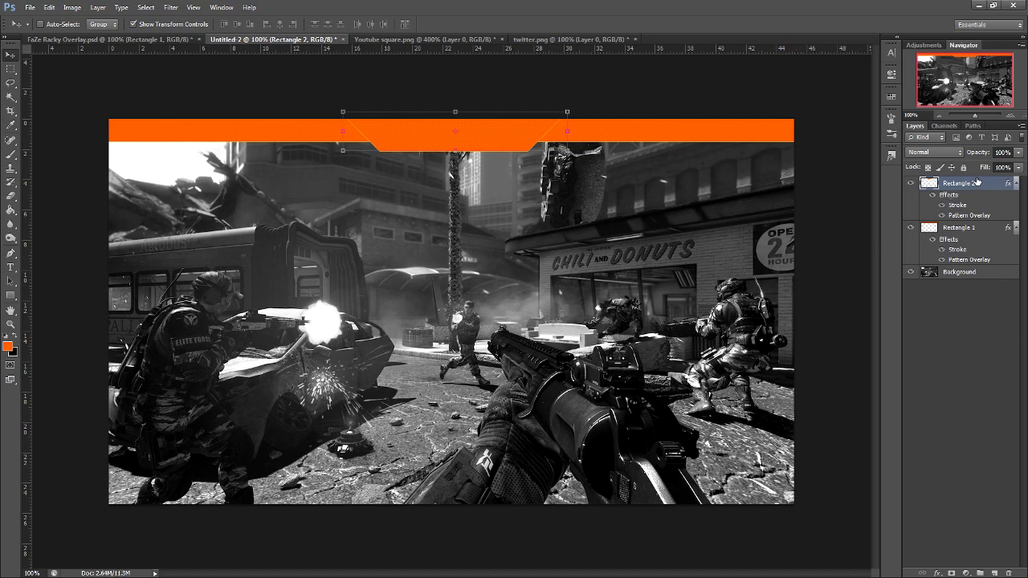
left_click(1015, 184)
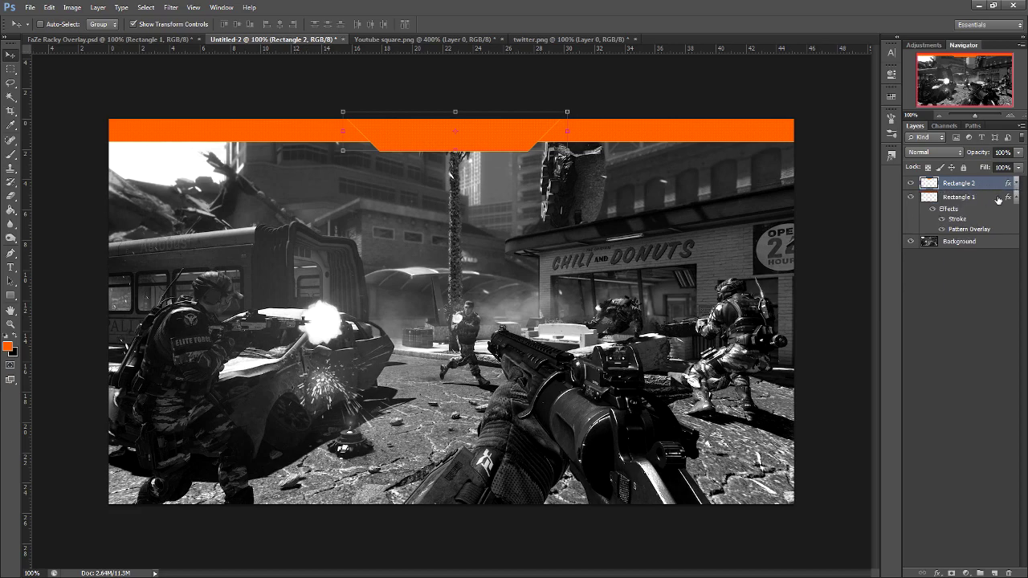
left_click(996, 197)
left_click(1015, 198)
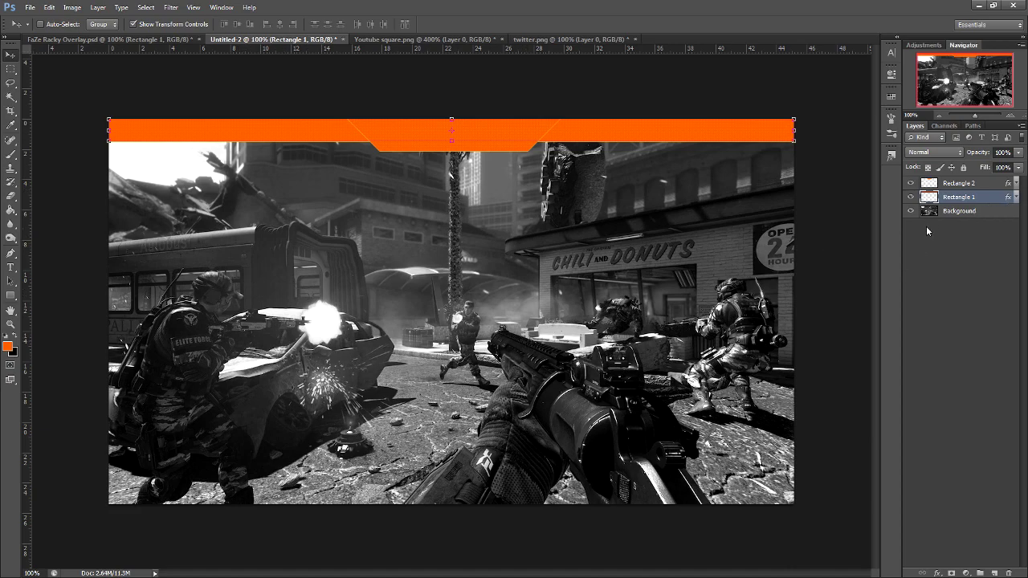
Step: Align the horizontal centers of the center tab and the full-width bar
left_click(971, 185, "shift")
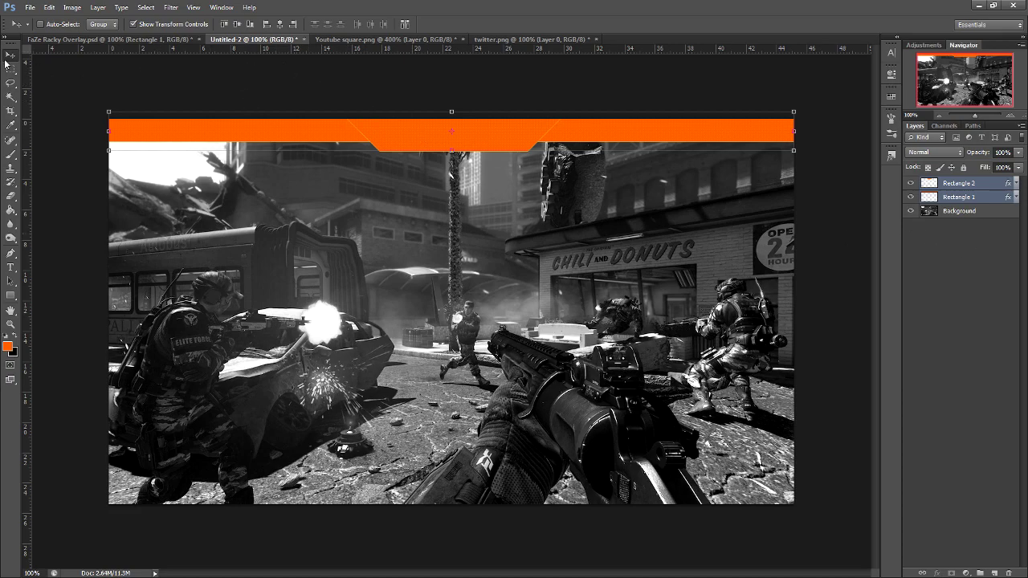
left_click(280, 25)
left_click(281, 24)
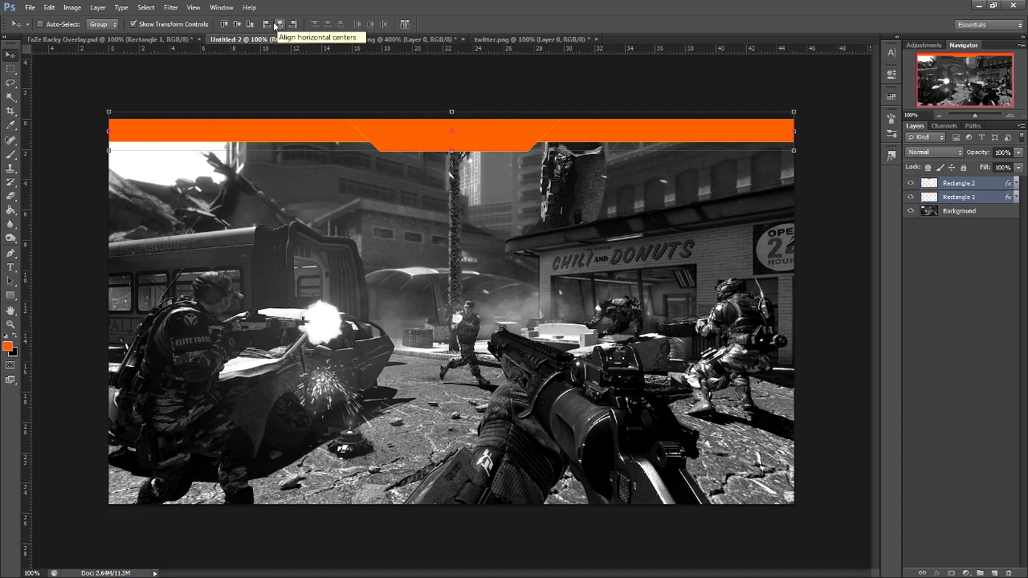
left_click(277, 25)
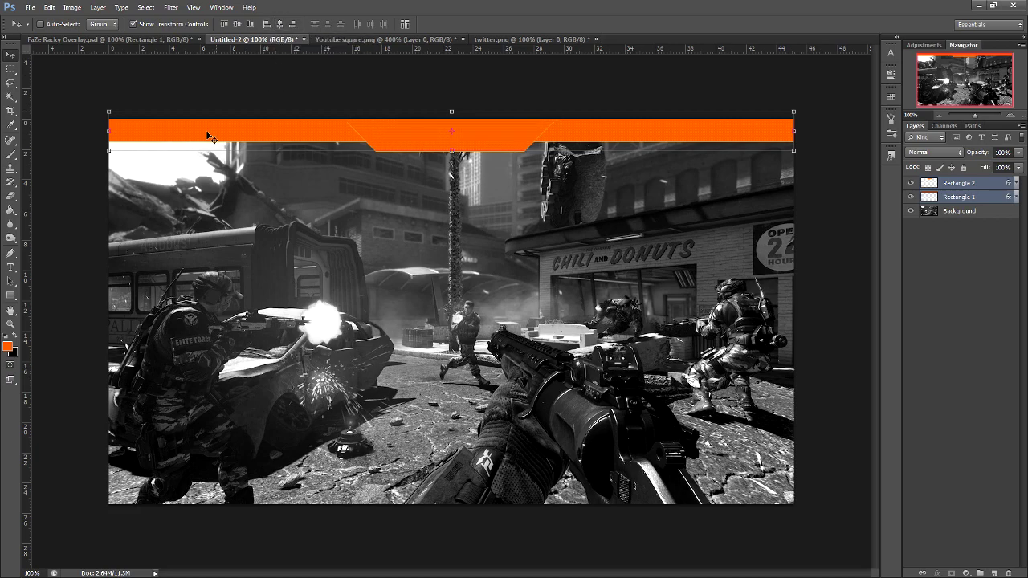
Step: Swap the foreground color to black and add a new layer directly above Rectangle 1
left_click(10, 324)
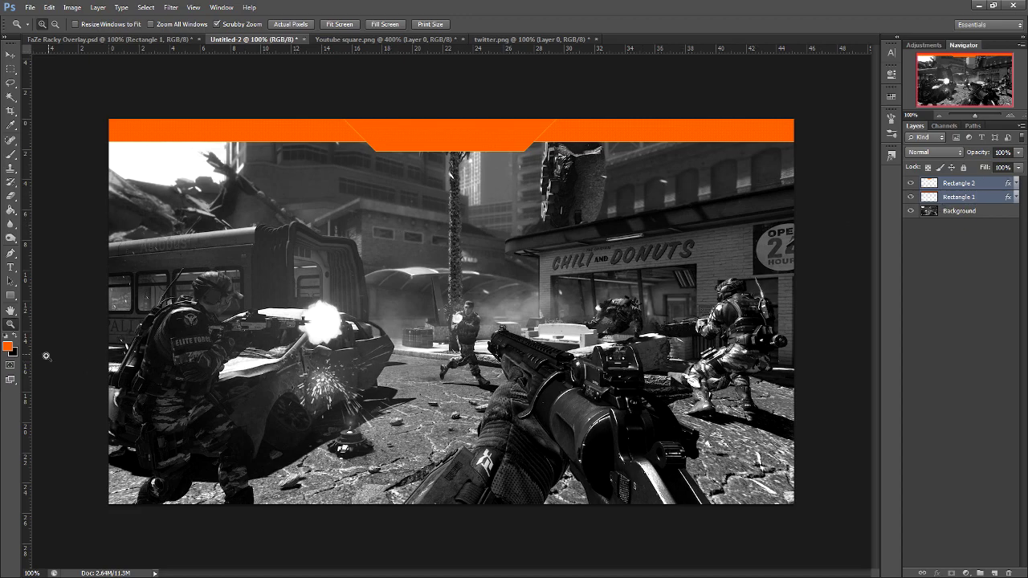
left_click(19, 344)
left_click(979, 198)
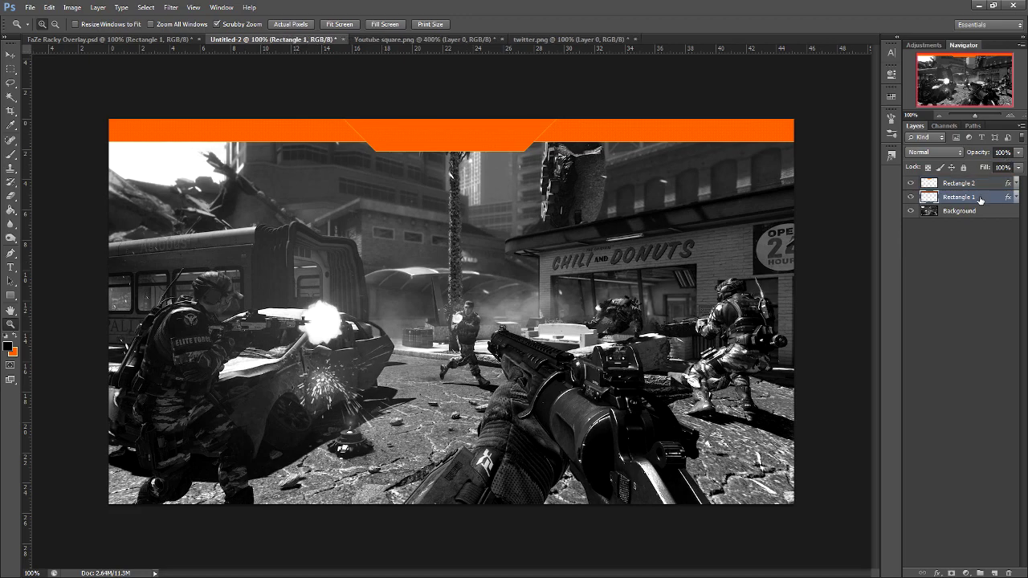
left_click(995, 573)
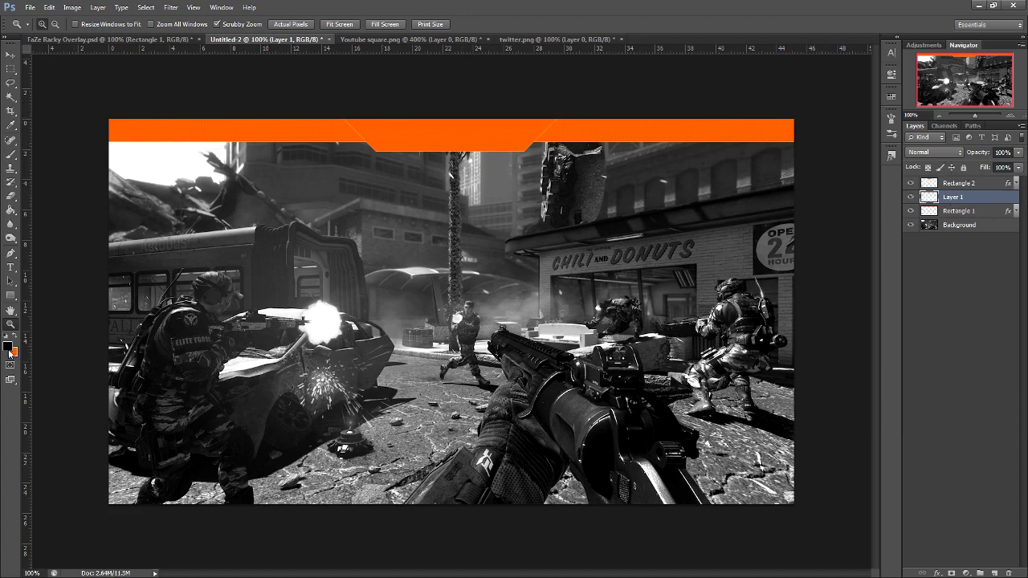
Step: Paint soft black shading behind the center tab with a 400 px brush at 0% hardness
left_click(11, 155)
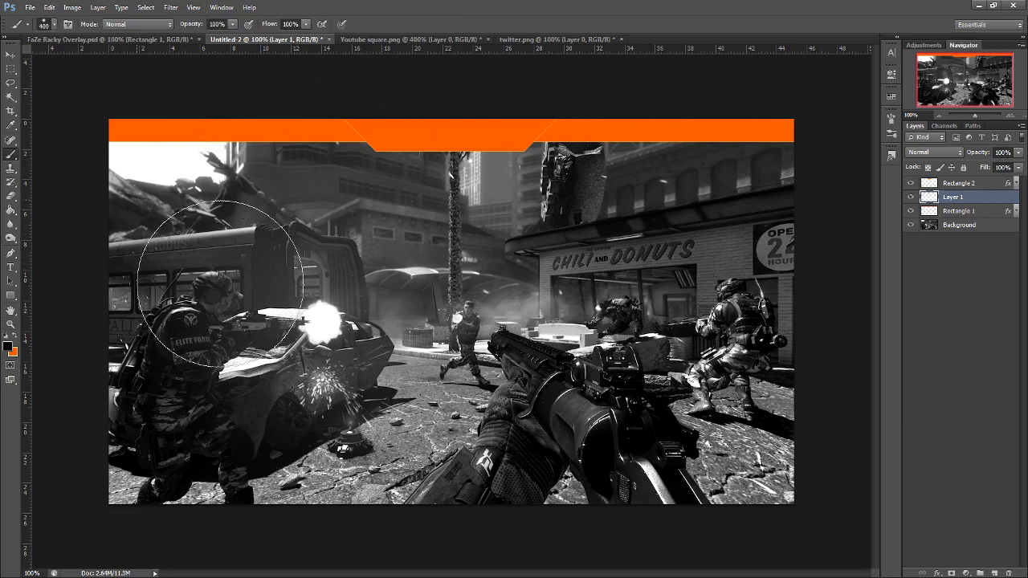
left_click(53, 26)
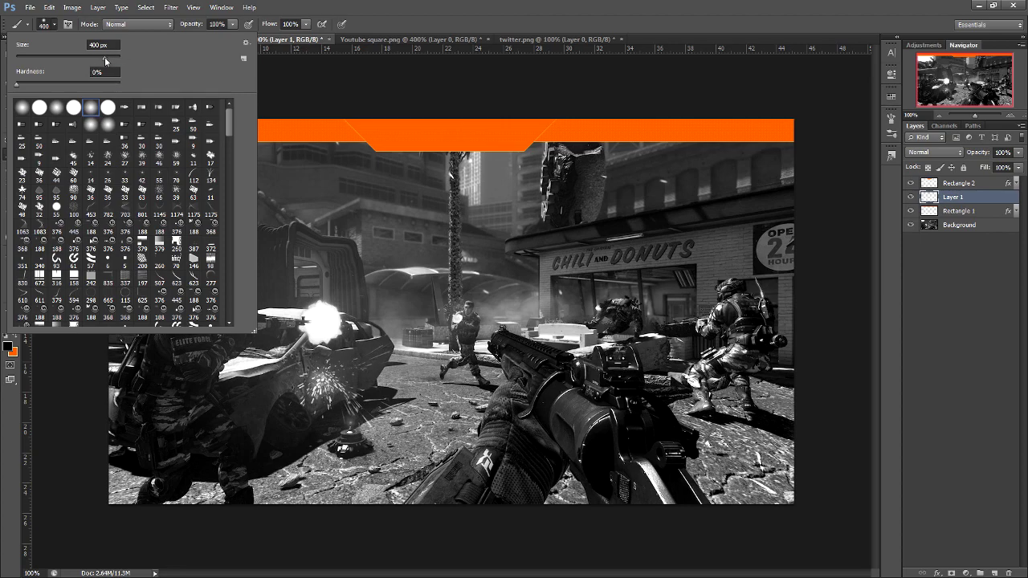
left_click(373, 12)
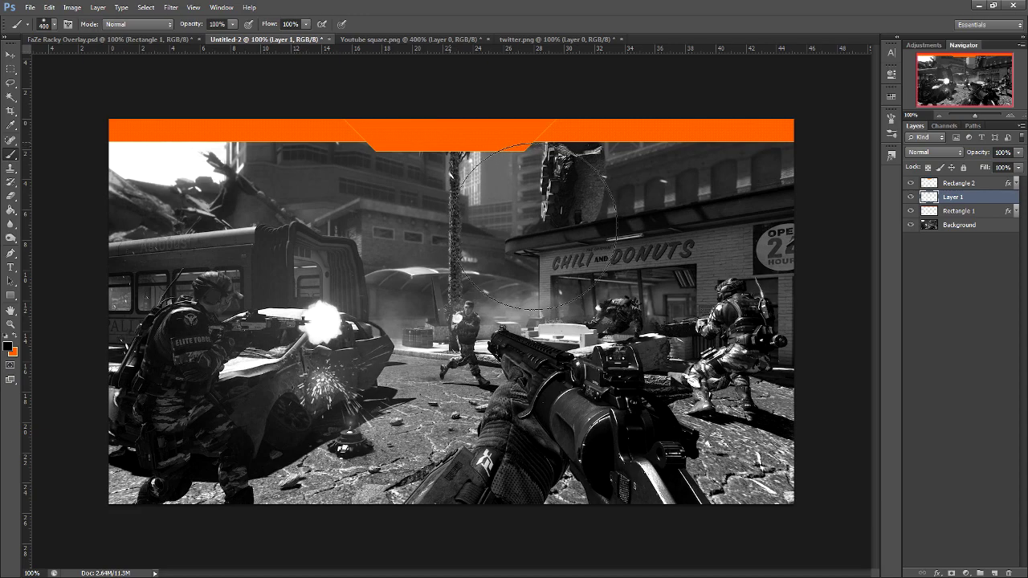
left_click_drag(534, 226, 449, 187)
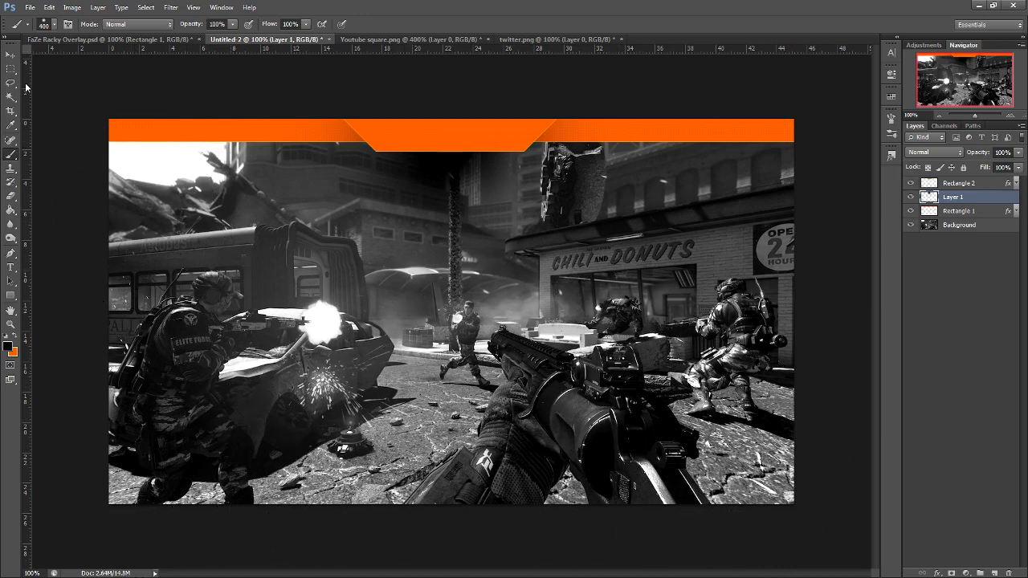
Step: Clip the black shading layer to the full-width bar with a clipping mask
left_click(10, 55)
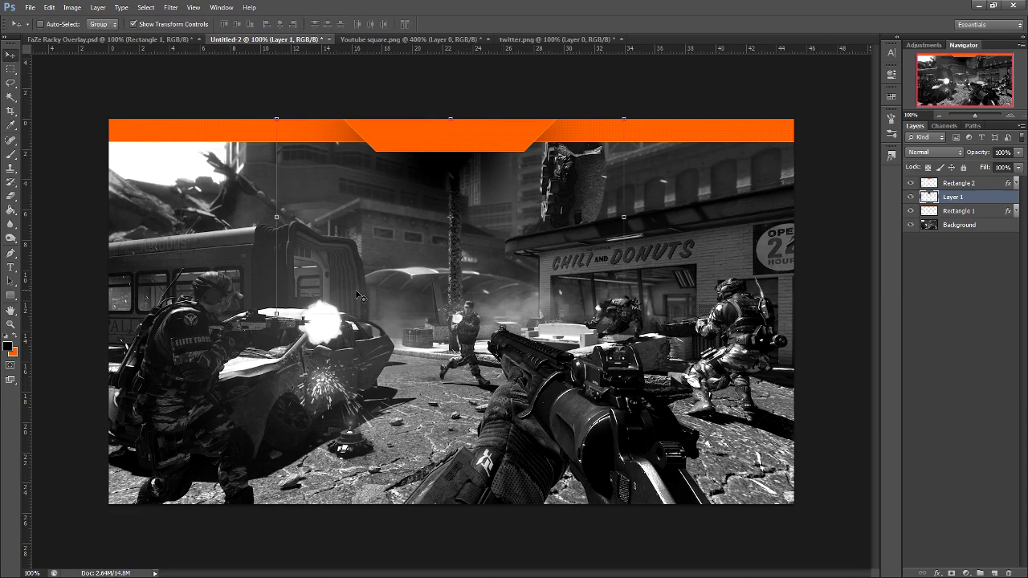
right_click(964, 200)
left_click(918, 318)
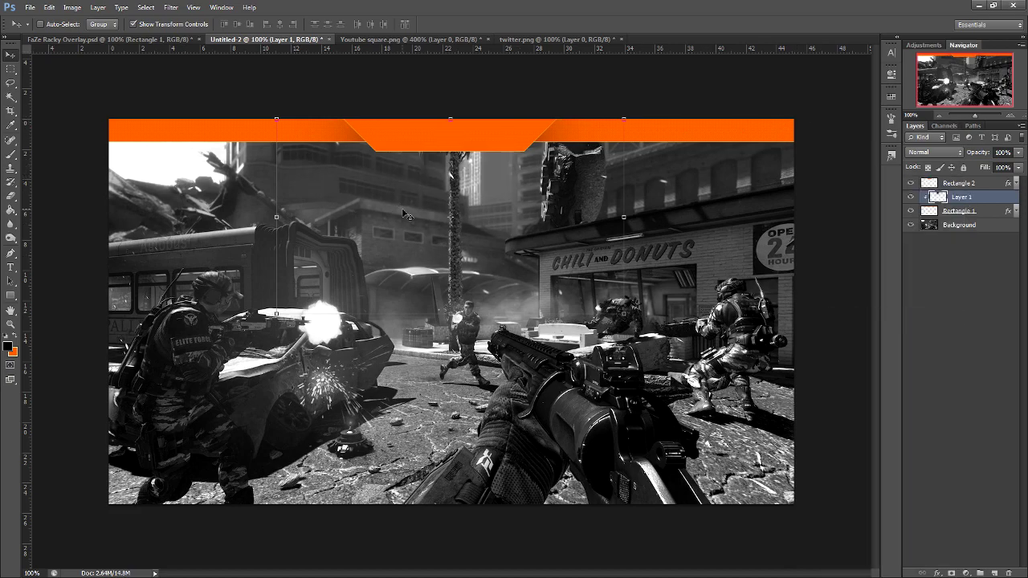
Step: Start a Proxima Nova Regular 24 pt text line on the center tab and set its color to white (ffffff)
left_click(10, 326)
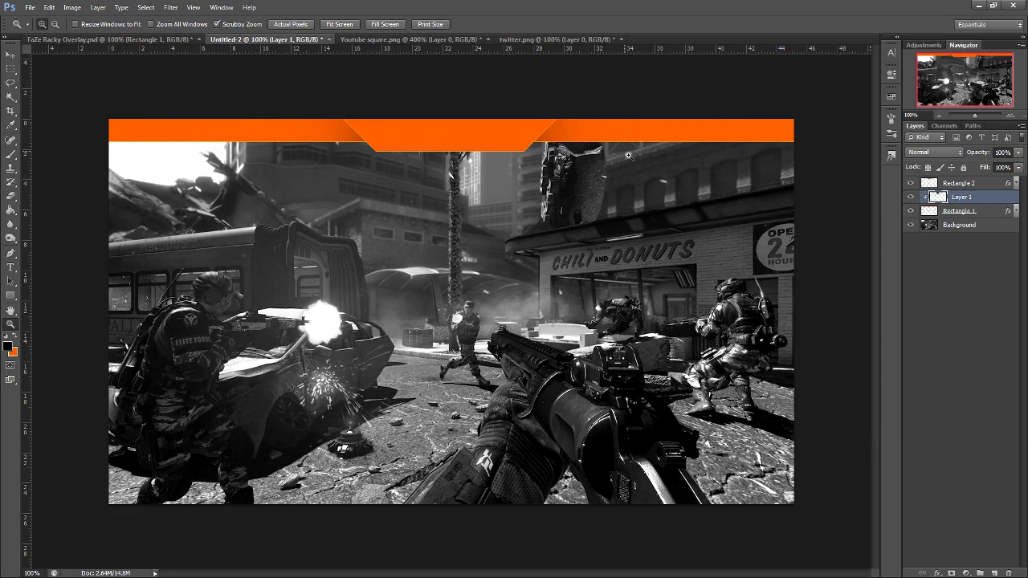
left_click(11, 266)
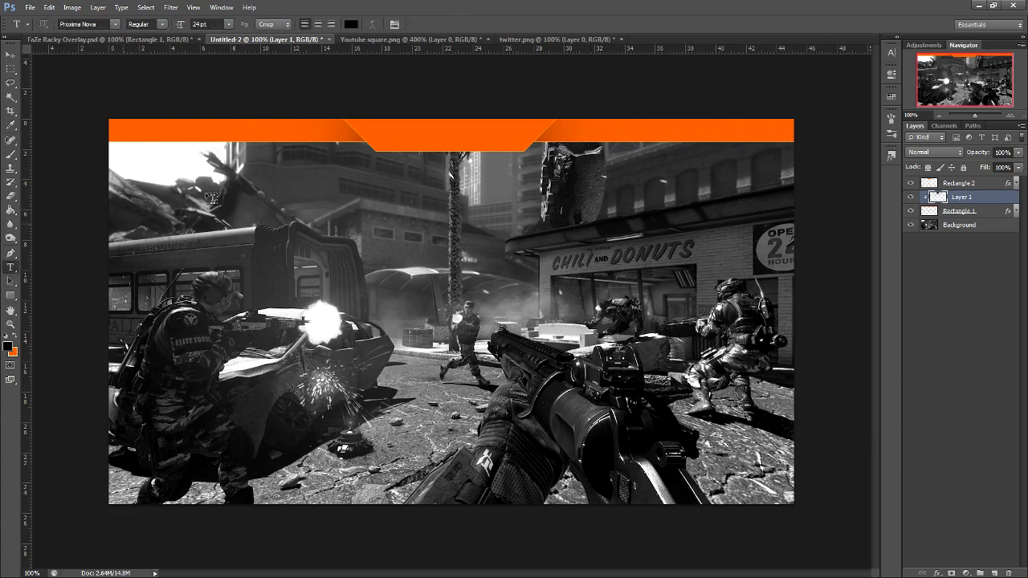
left_click(387, 140)
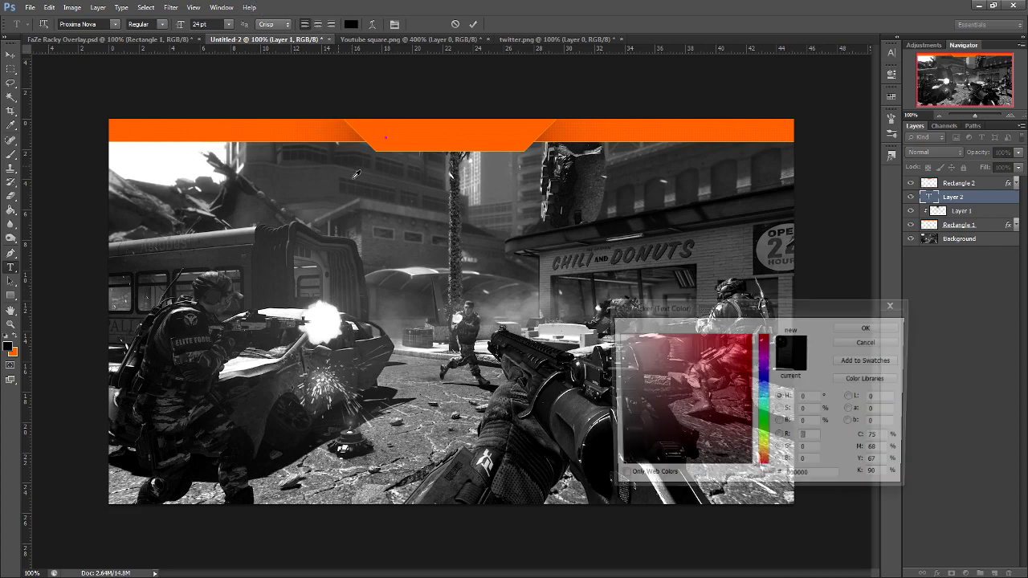
left_click(353, 26)
left_click_drag(662, 370, 649, 295)
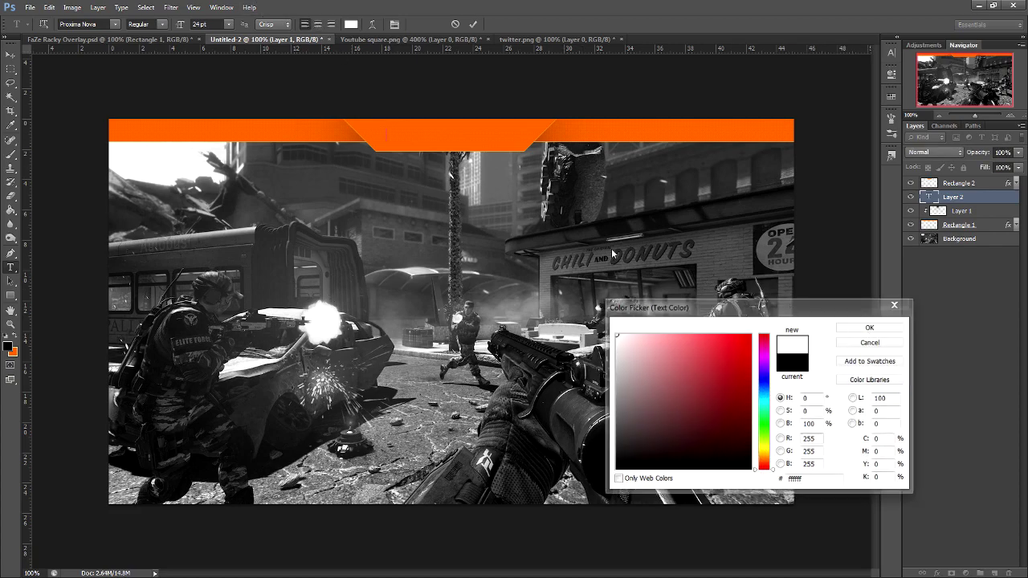
left_click(870, 328)
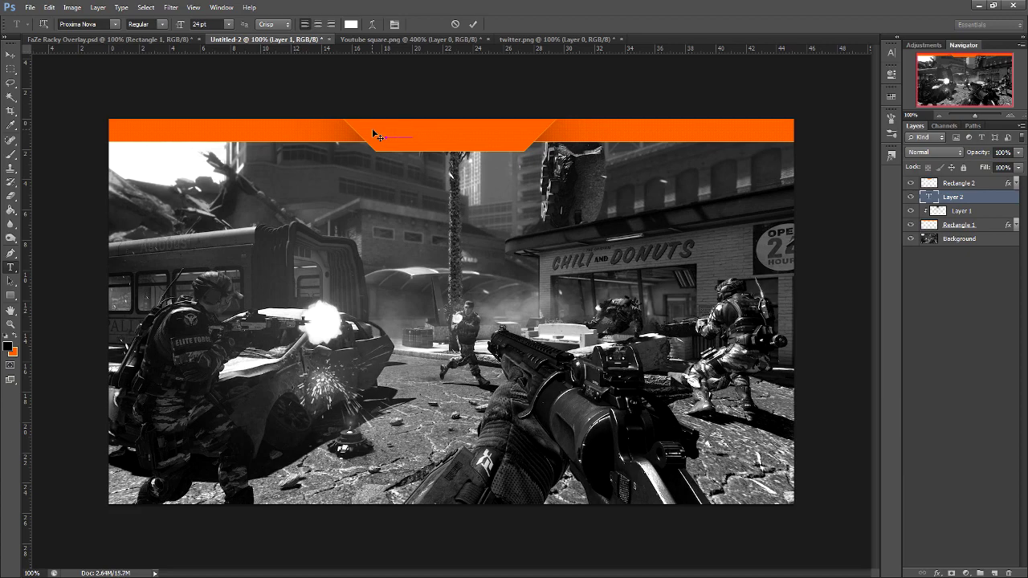
Step: Move the text layer above Rectangle 2 and enter "YOUR NAME" as its text
left_click_drag(985, 200, 980, 181)
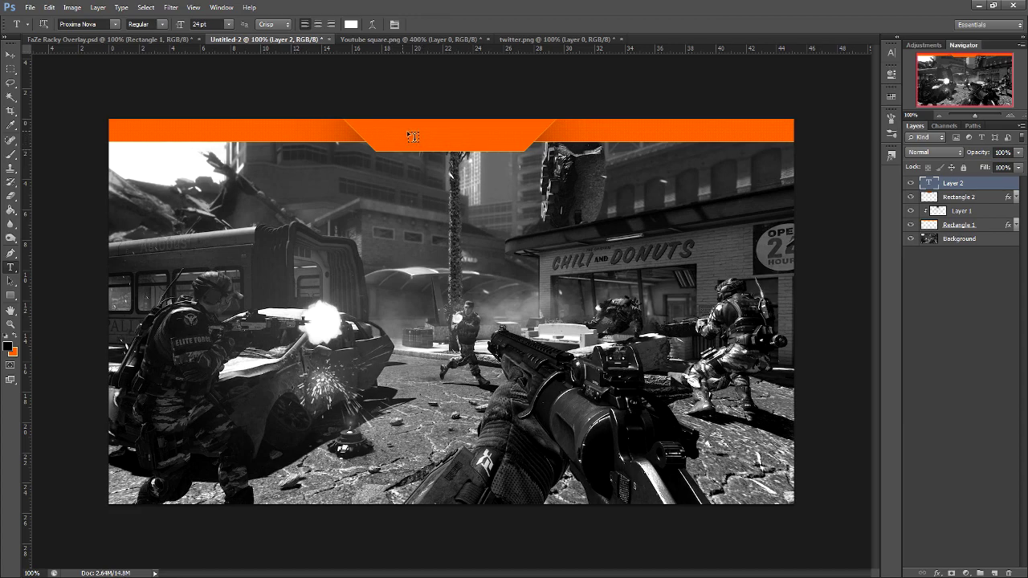
double_click(930, 184)
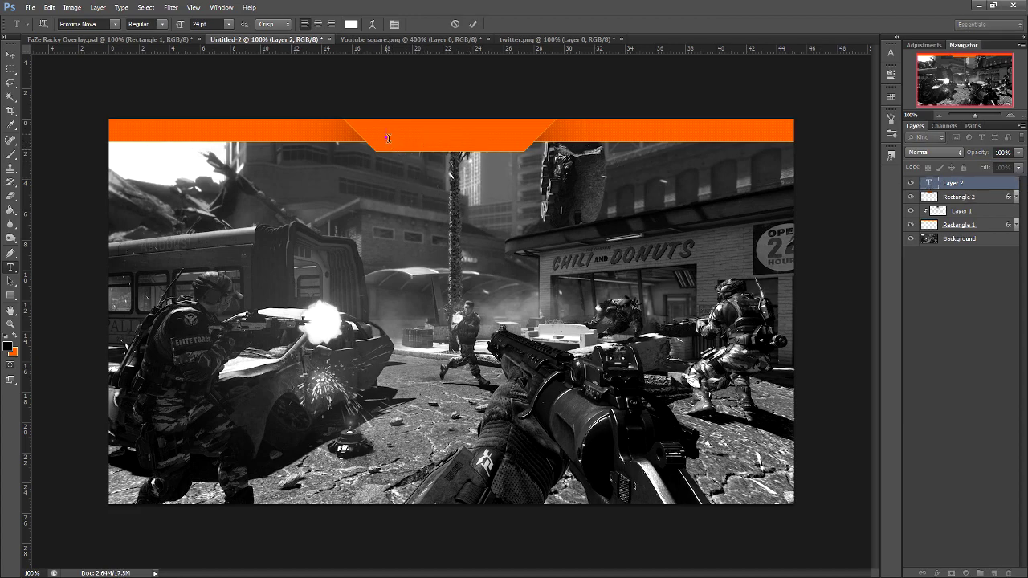
type("YOUR NAME")
Step: Set the word "NAME" in the text line to Proxima Nova Bold and move the line toward the center tab's middle
key("shift+Left")
key("shift+Left")
key("shift+Left")
key("shift+Left")
left_click(152, 24)
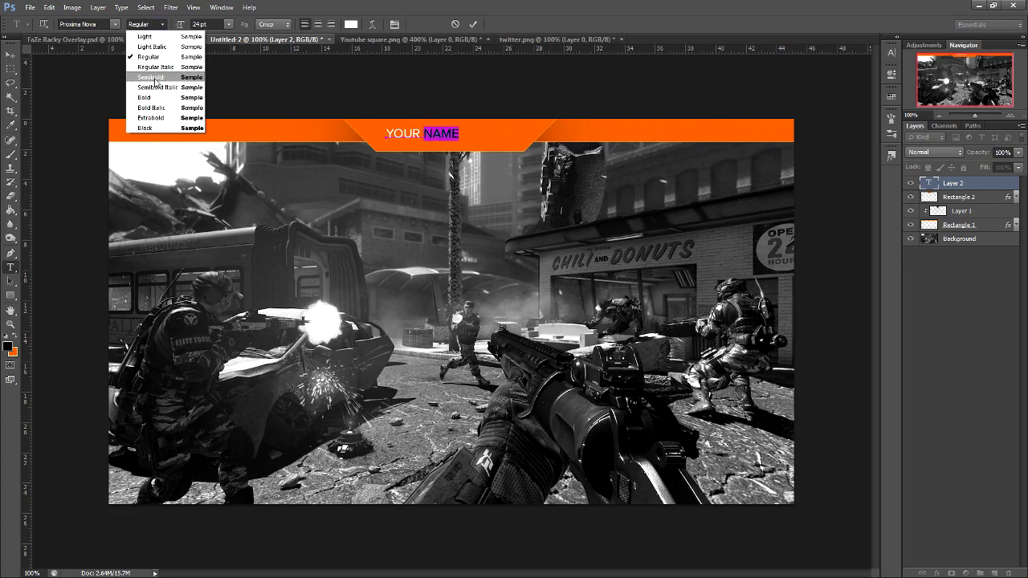
left_click(159, 97)
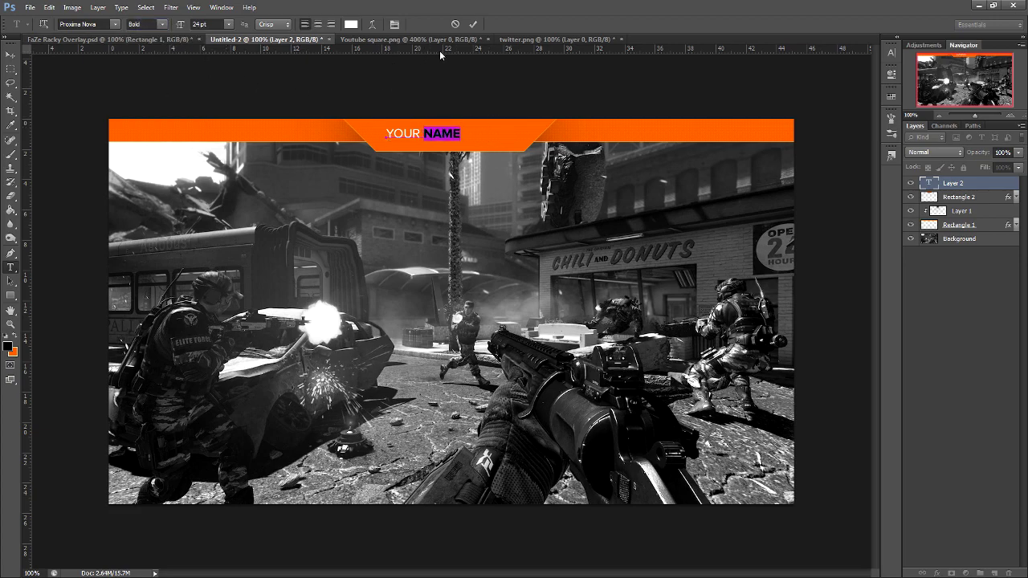
left_click(475, 26)
key("v")
left_click_drag(452, 213, 475, 214)
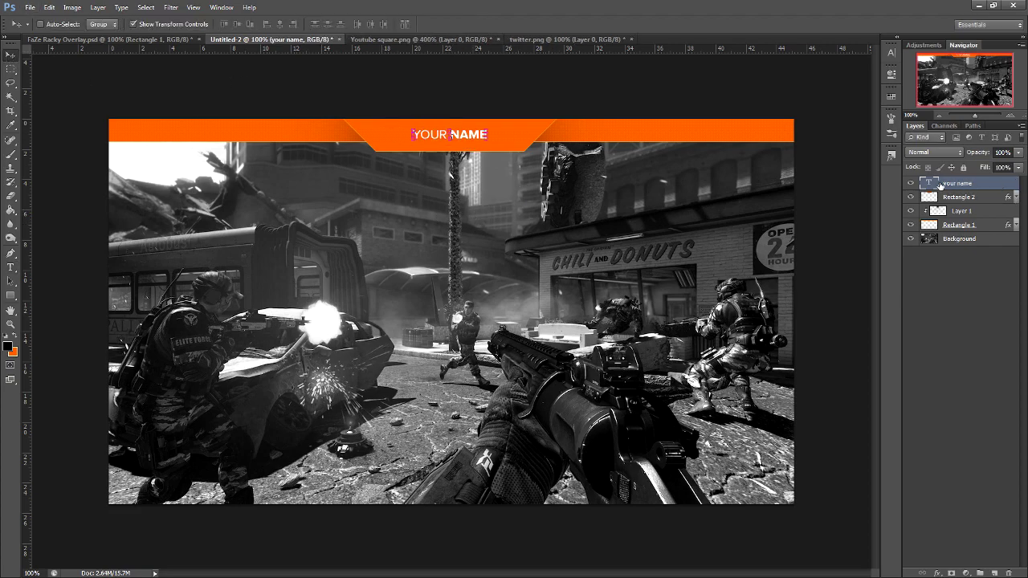
Step: Increase the whole "YOUR NAME" text to 48 pt
double_click(930, 184)
left_click(228, 25)
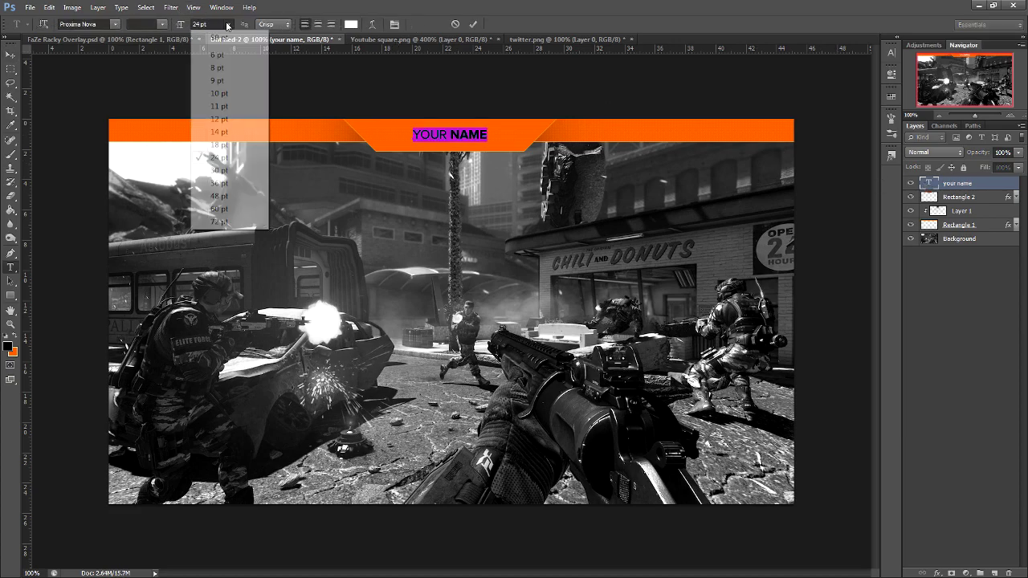
left_click(232, 197)
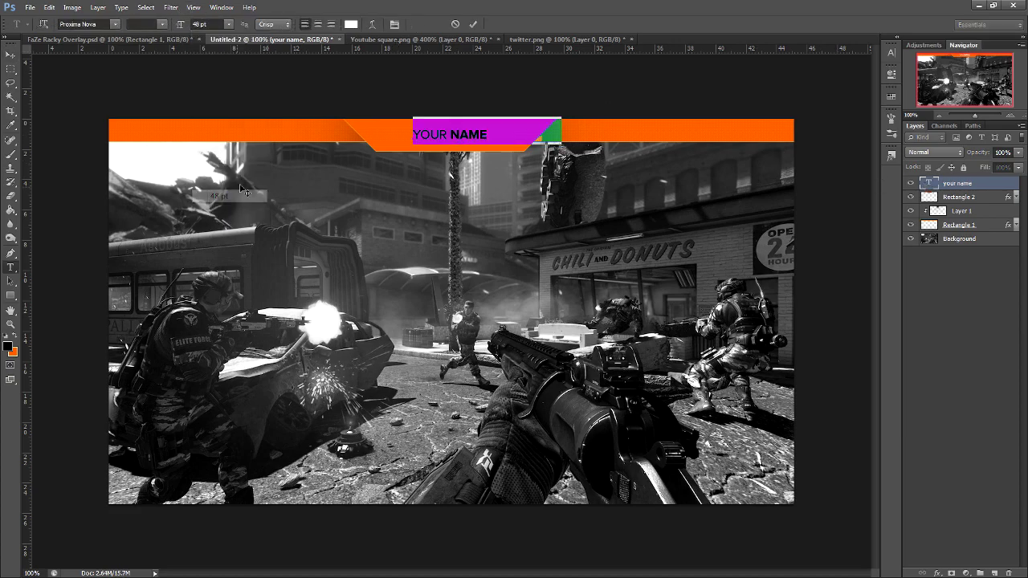
left_click(475, 24)
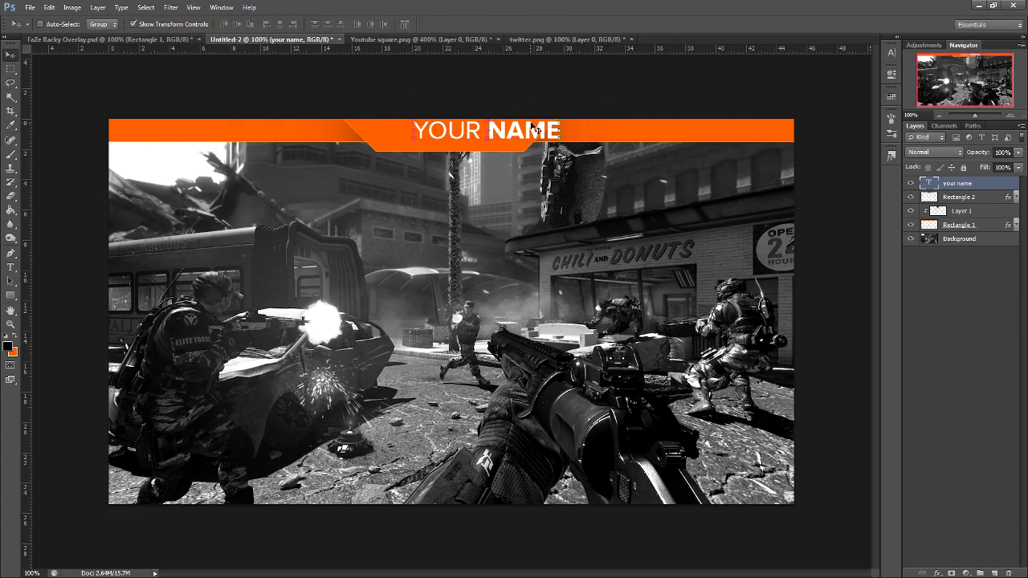
Step: Center the name text horizontally on Rectangle 2, and lower the text slightly within the tab
left_click(985, 199, "shift")
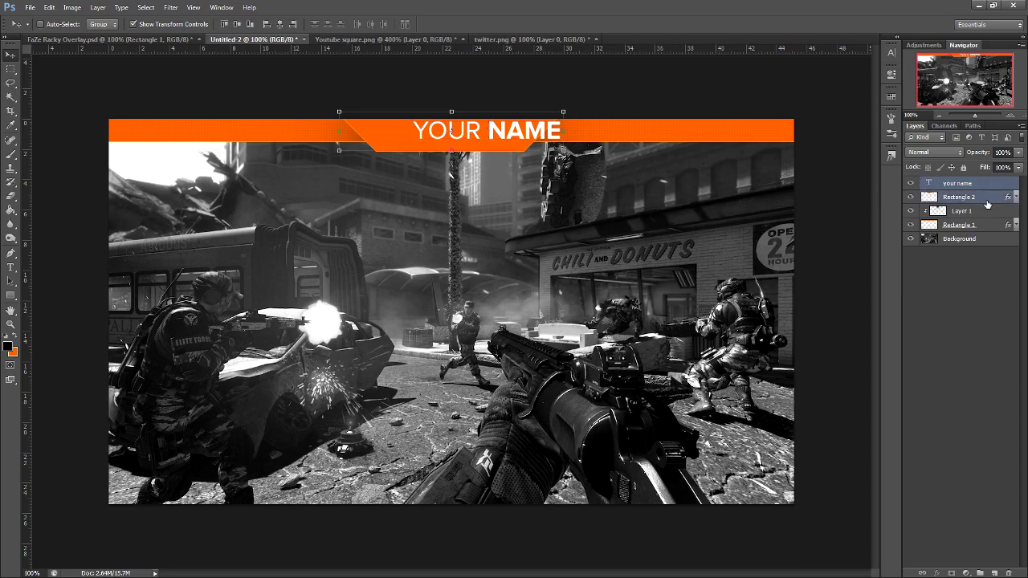
left_click(279, 24)
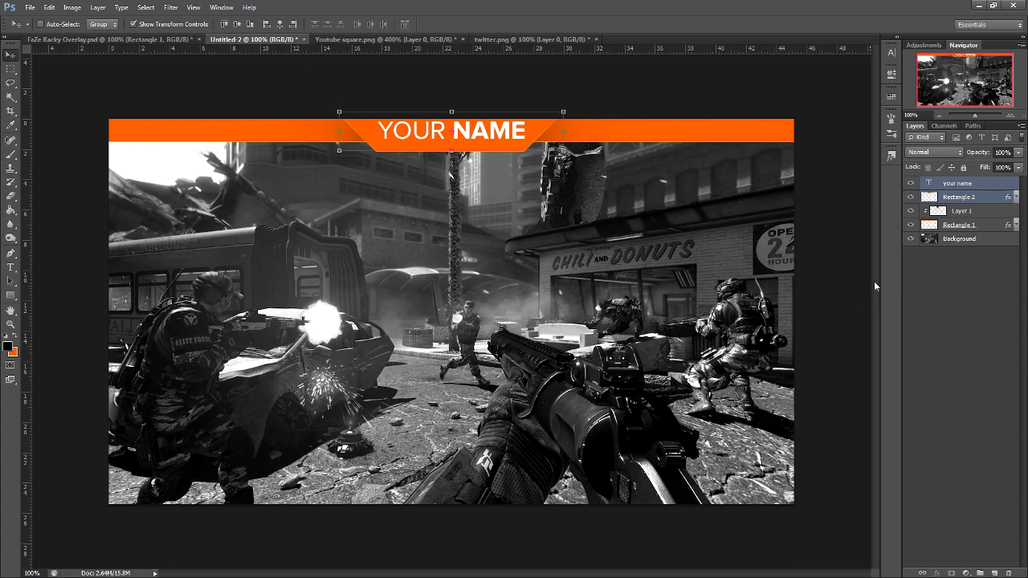
left_click(986, 185)
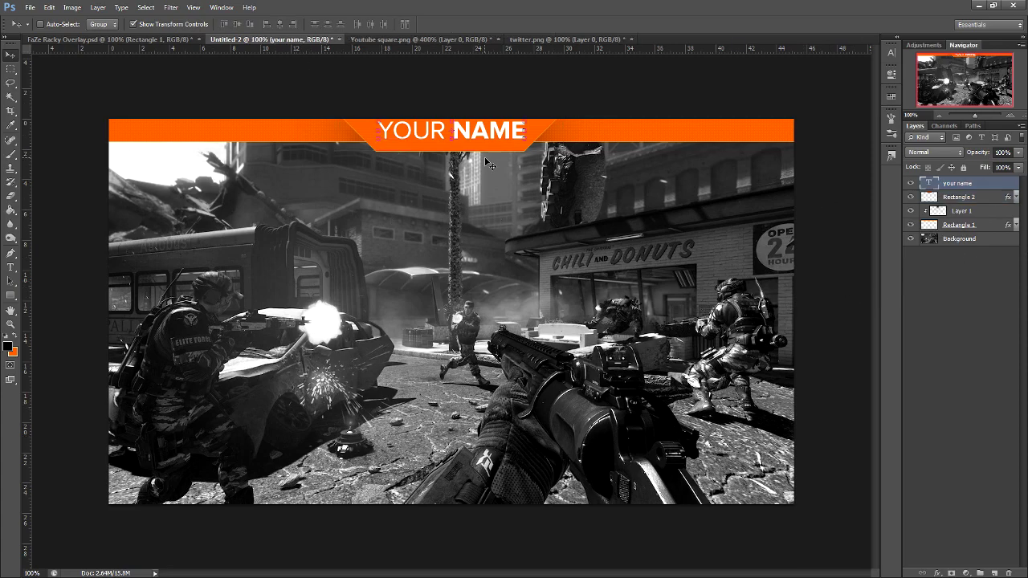
left_click_drag(484, 167, 479, 191)
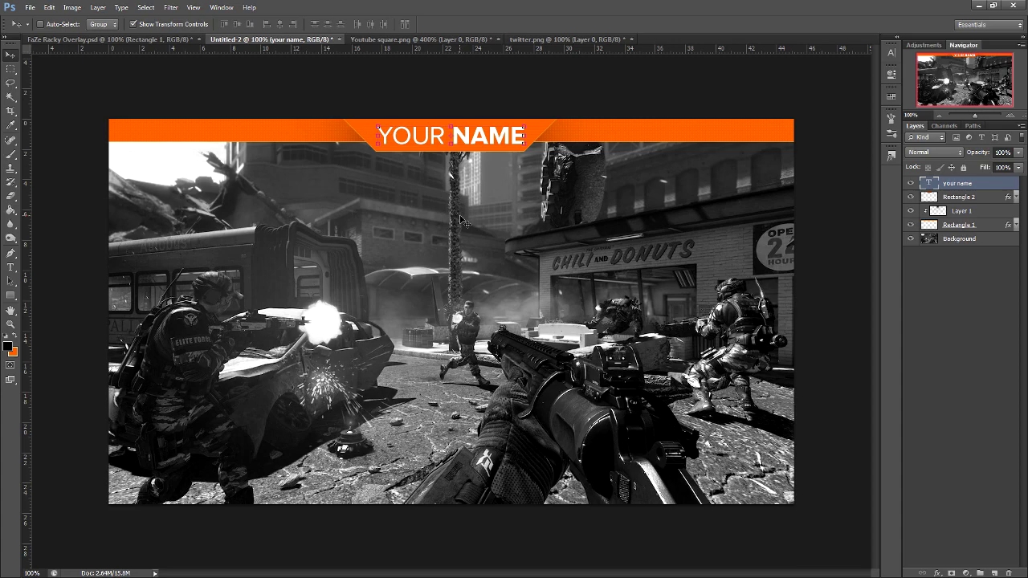
left_click(11, 325)
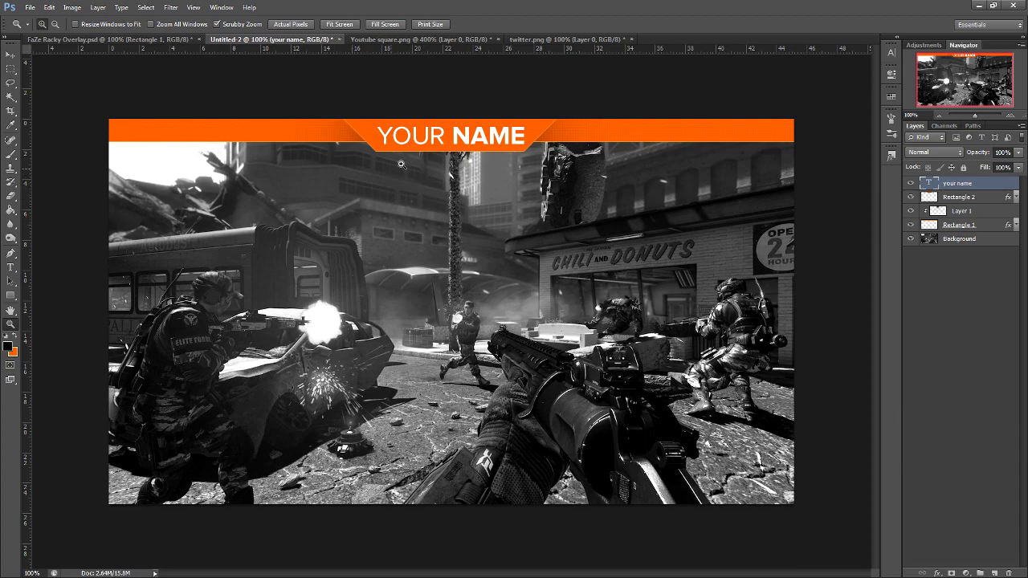
left_click(11, 55)
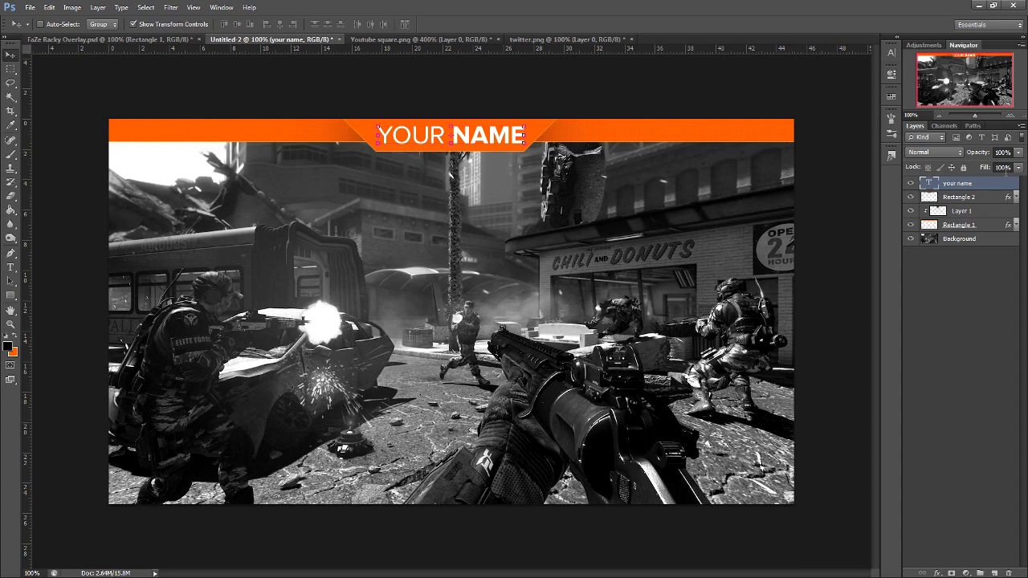
Step: Add a Drop Shadow to the name text with 25% opacity and a 90° angle, without global light
double_click(1004, 185)
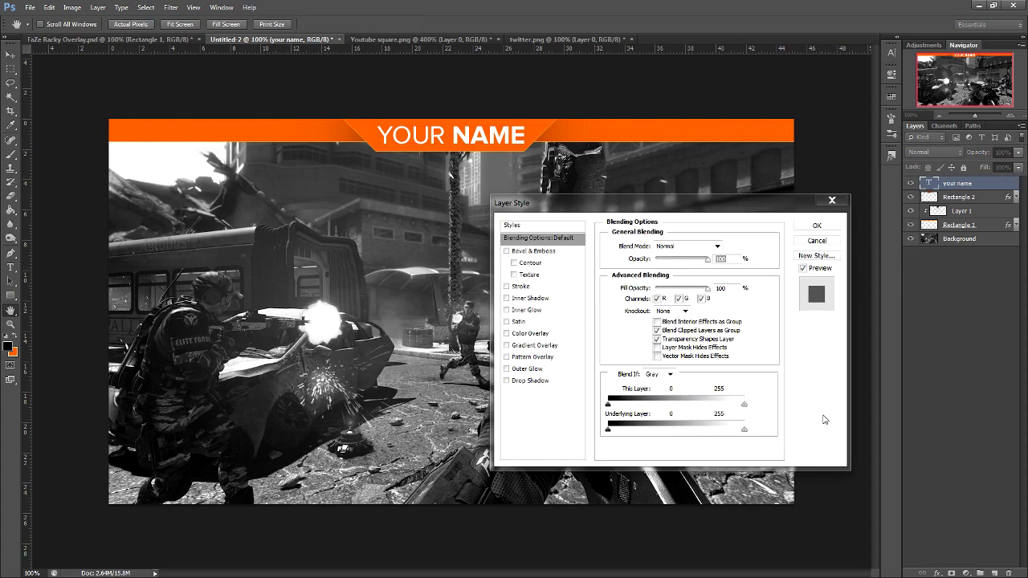
left_click(528, 382)
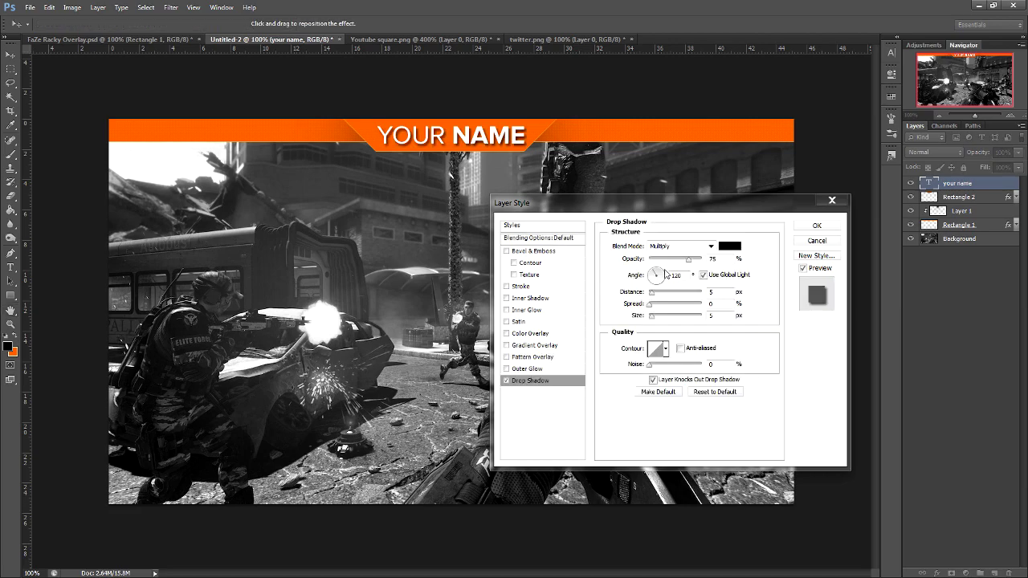
double_click(712, 258)
type("25")
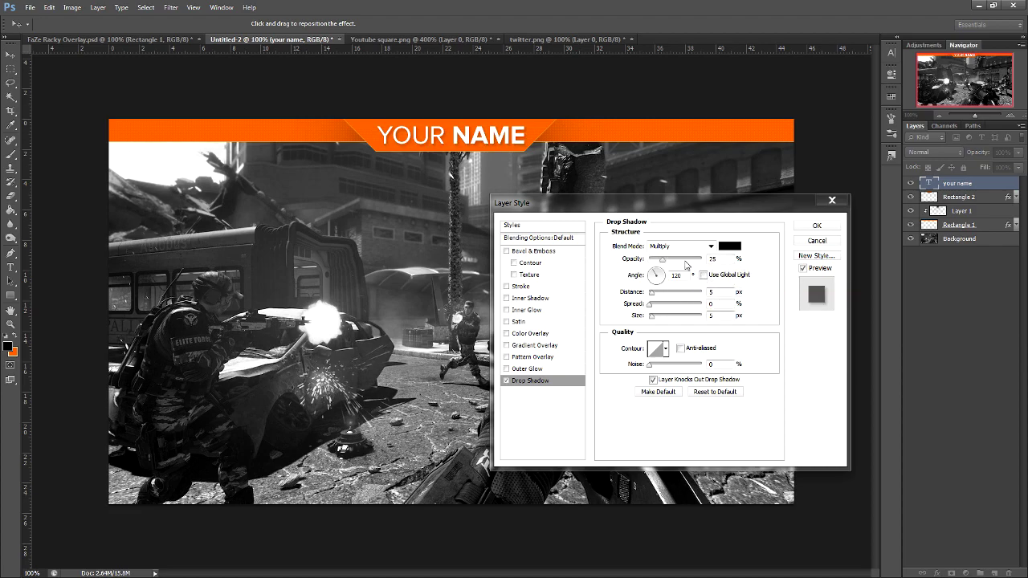
double_click(677, 276)
type("50")
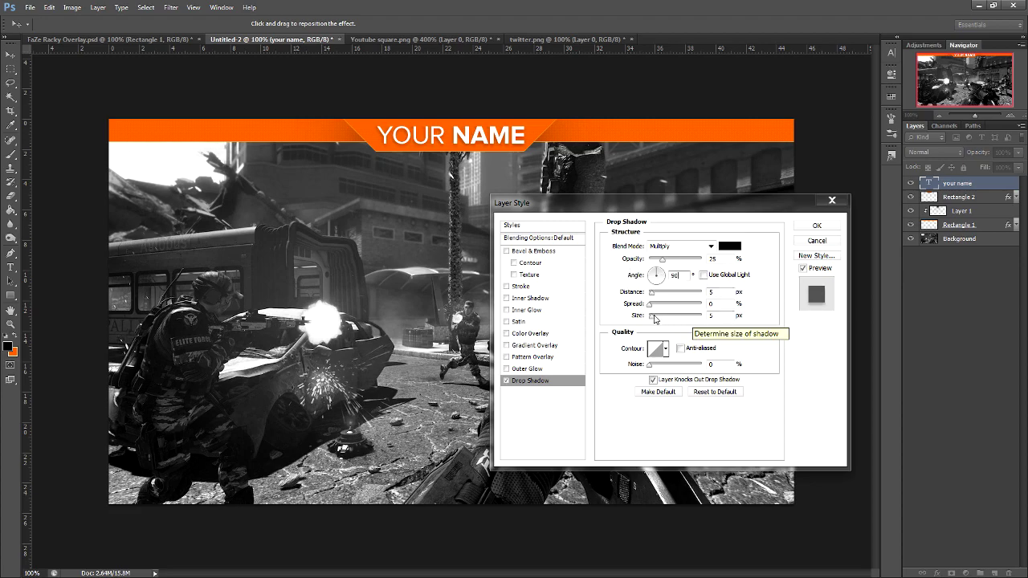
Step: Set the text shadow's size to 0 px, reduce its distance, and apply the layer style
double_click(710, 315)
left_click(710, 291)
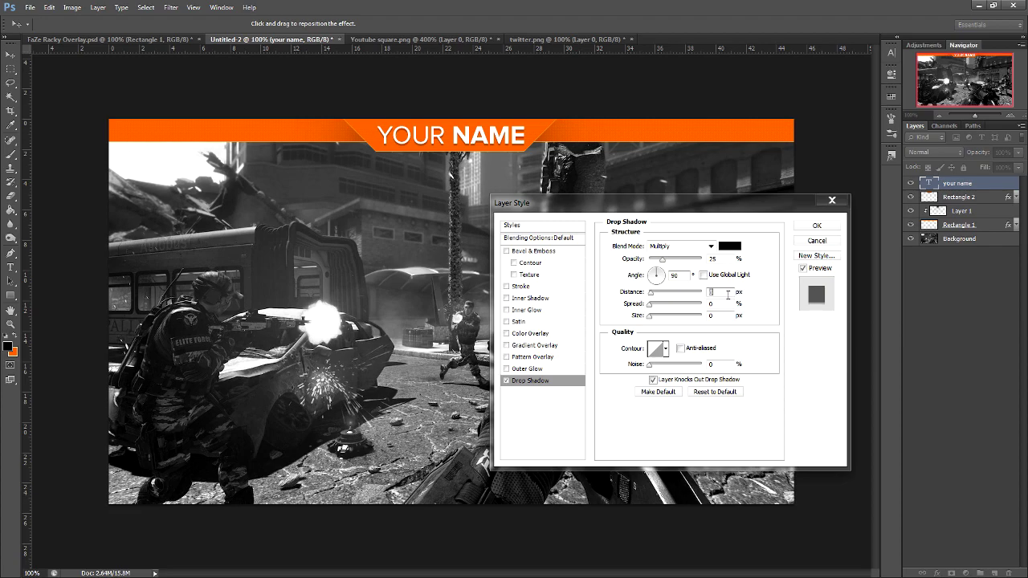
type("0")
type("4")
left_click(815, 227)
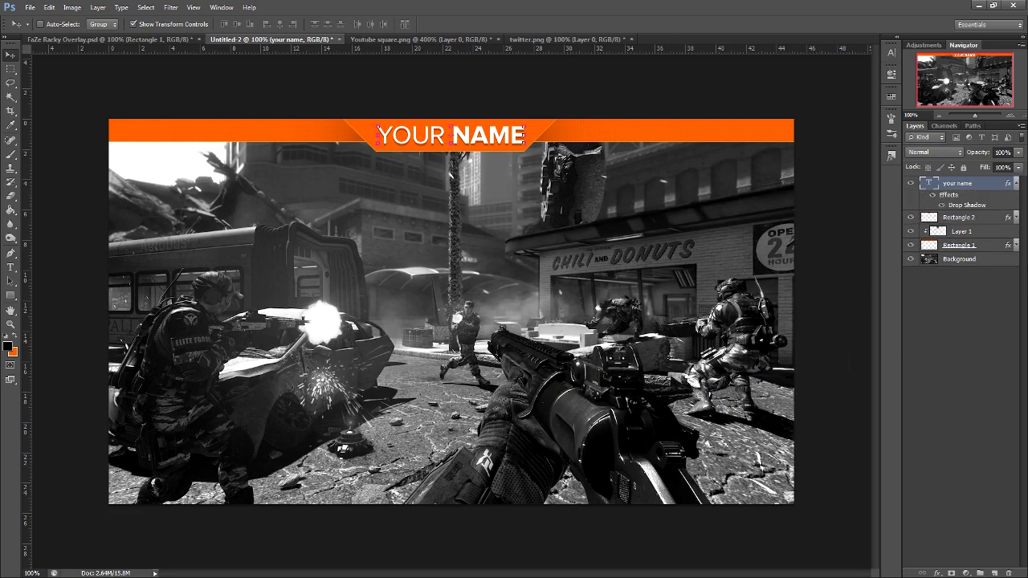
Step: Select the white bird in twitter.png with the Magic Wand and move it onto the overlay document's gameplay image
left_click(11, 325)
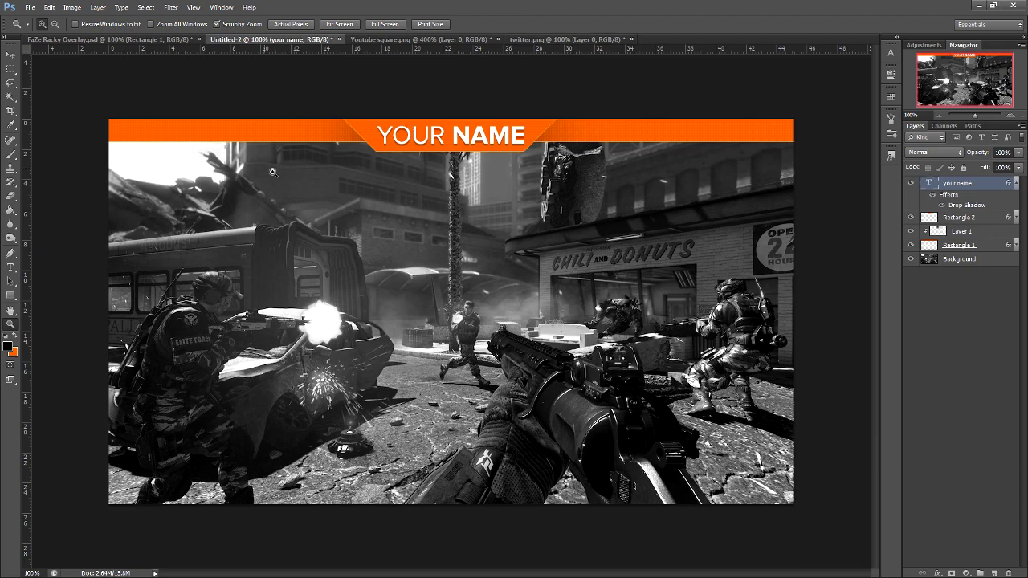
left_click(555, 40)
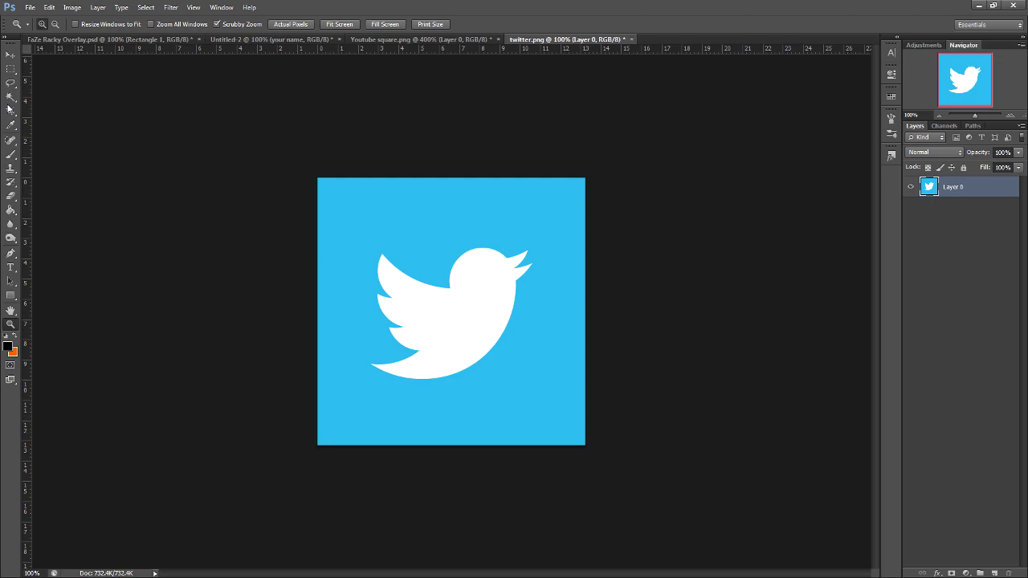
left_click(11, 98)
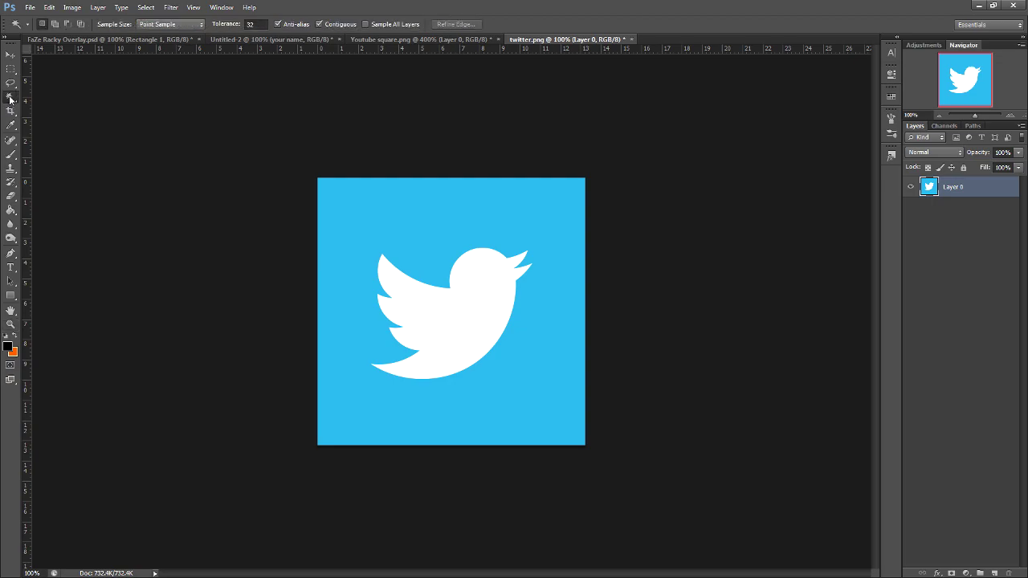
left_click(456, 310)
left_click(10, 54)
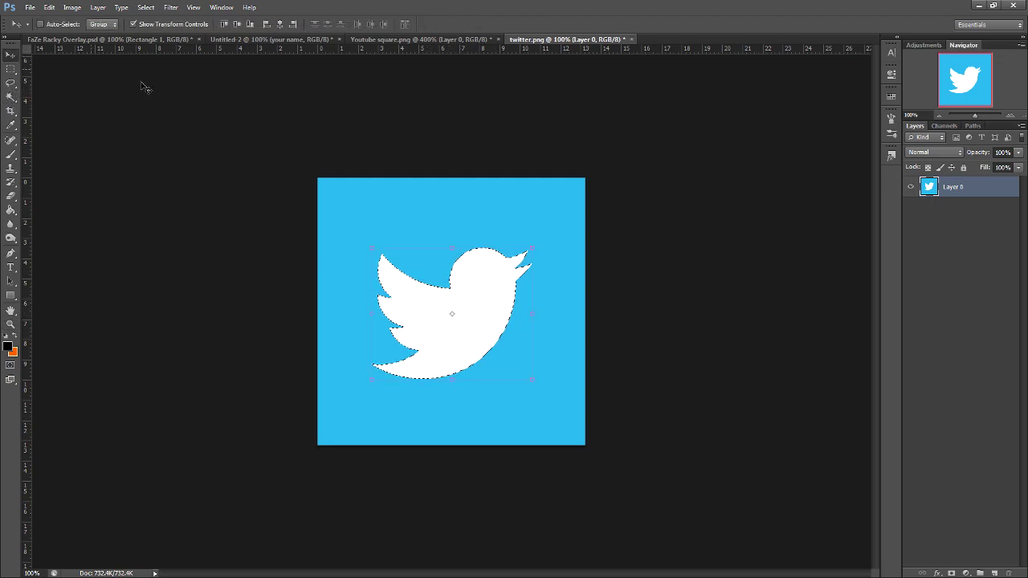
left_click_drag(472, 320, 514, 359)
left_click_drag(434, 339, 386, 275)
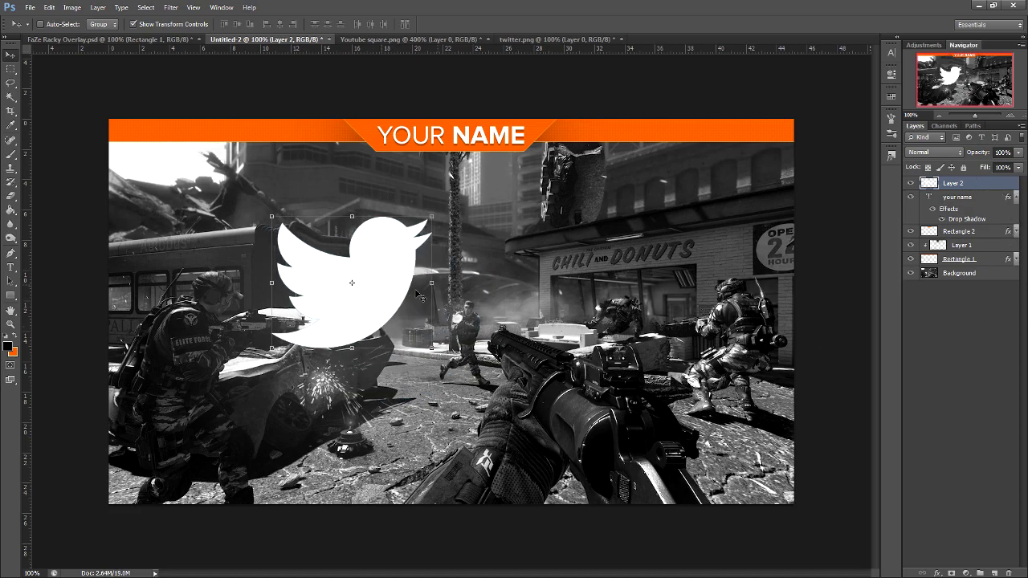
left_click_drag(399, 291, 425, 317)
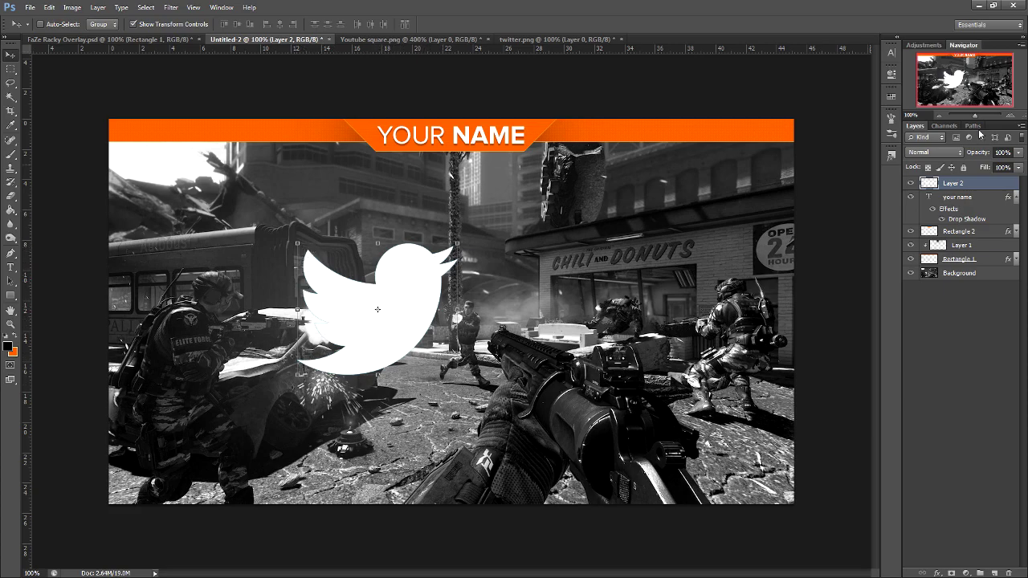
Step: Apply a white Color Overlay to the Twitter bird layer and rasterize its layer style
double_click(990, 187)
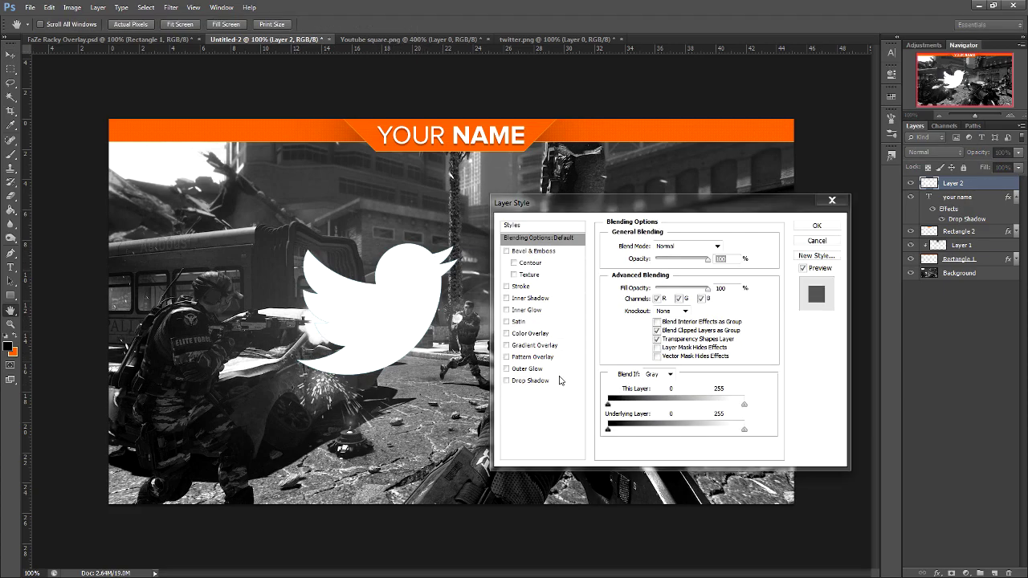
left_click(530, 333)
left_click(729, 246)
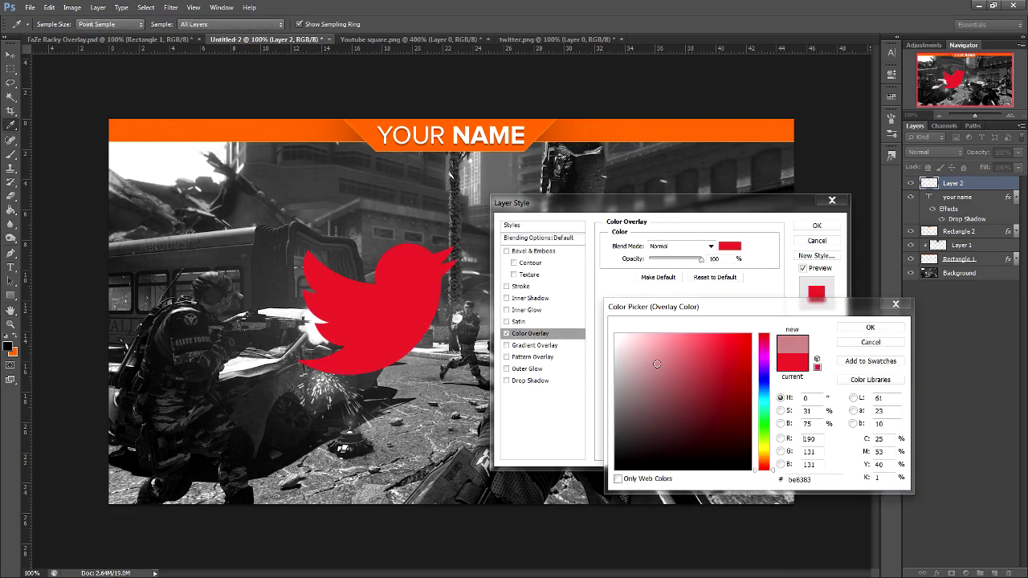
left_click(615, 335)
left_click(870, 328)
left_click(817, 226)
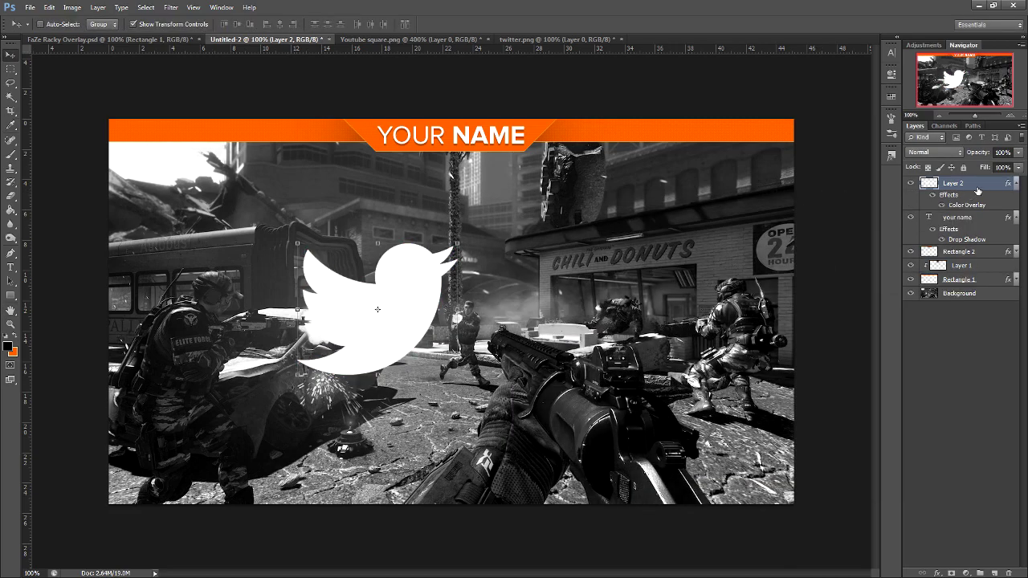
right_click(978, 236)
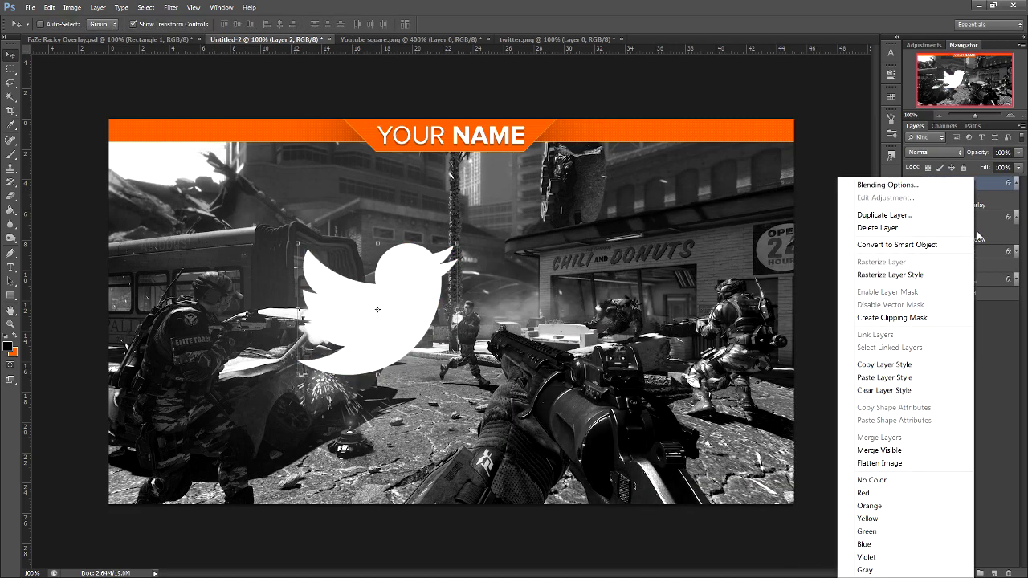
left_click(899, 275)
Step: Select all white parts of the logo in Youtube square.png with the Magic Wand and move them into the overlay document
left_click(409, 39)
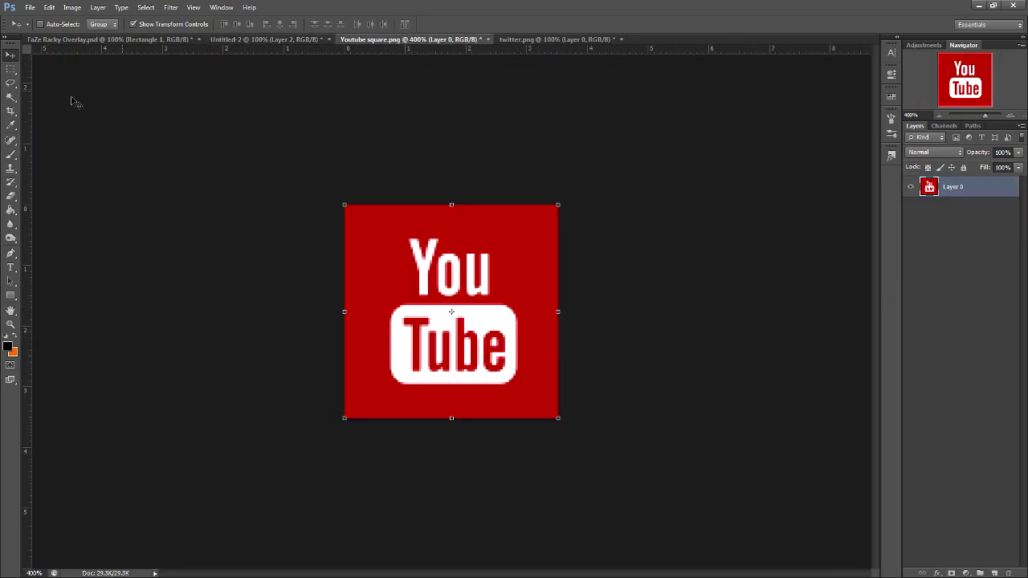
left_click(10, 96)
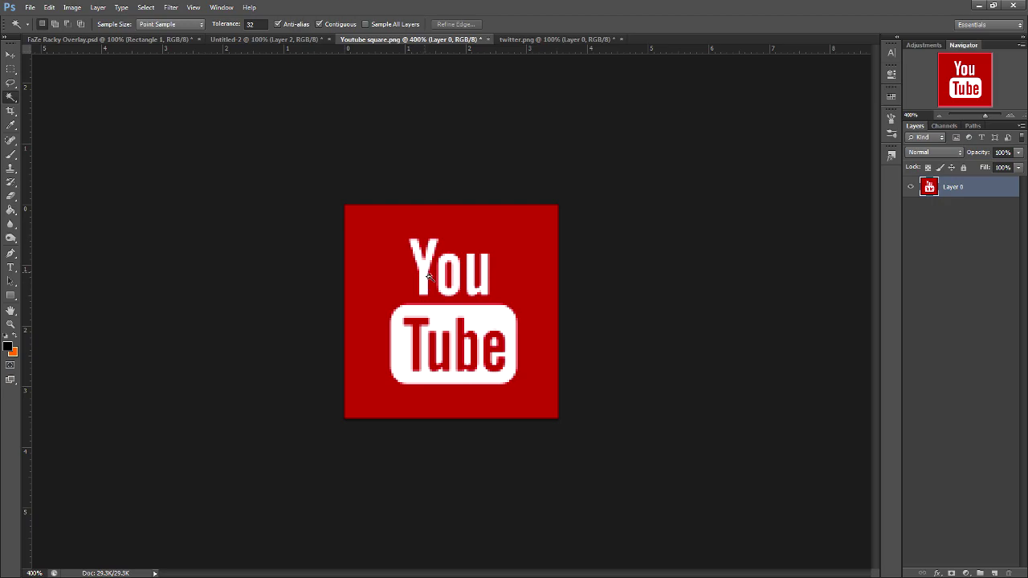
left_click(428, 276)
left_click(449, 281, "shift")
left_click(482, 277, "shift")
left_click(465, 312, "shift")
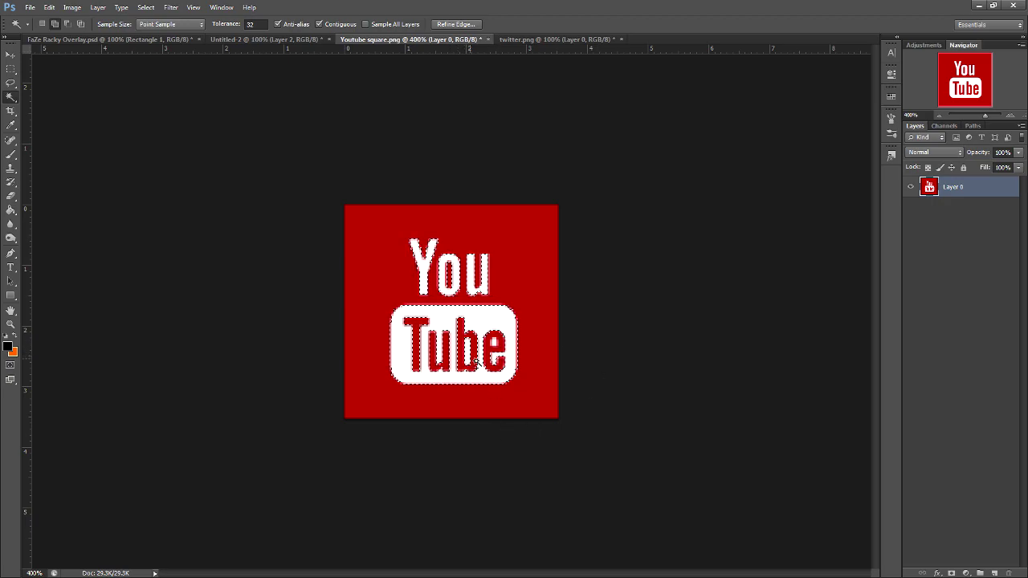
left_click(15, 55)
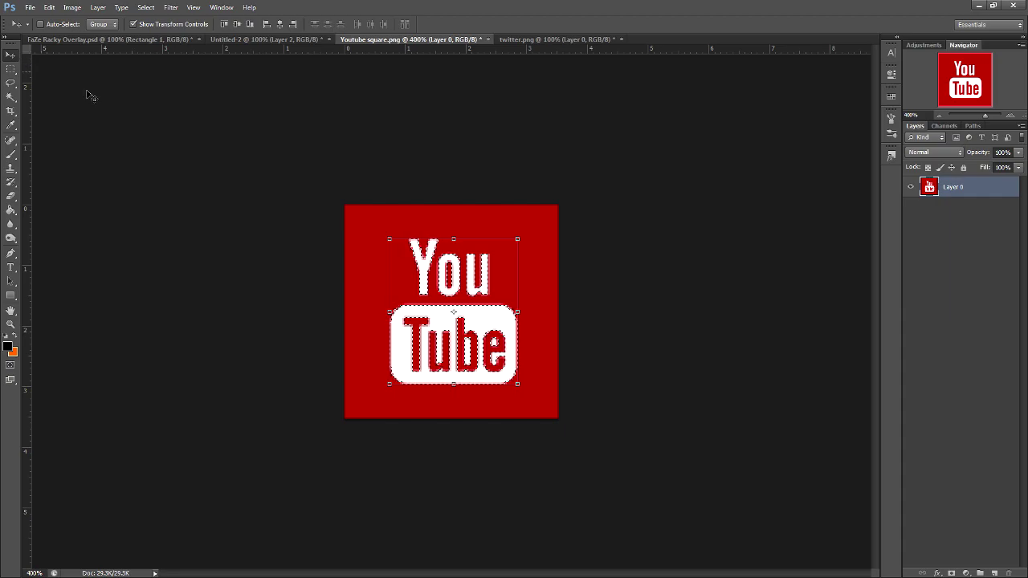
left_click_drag(400, 233, 558, 293)
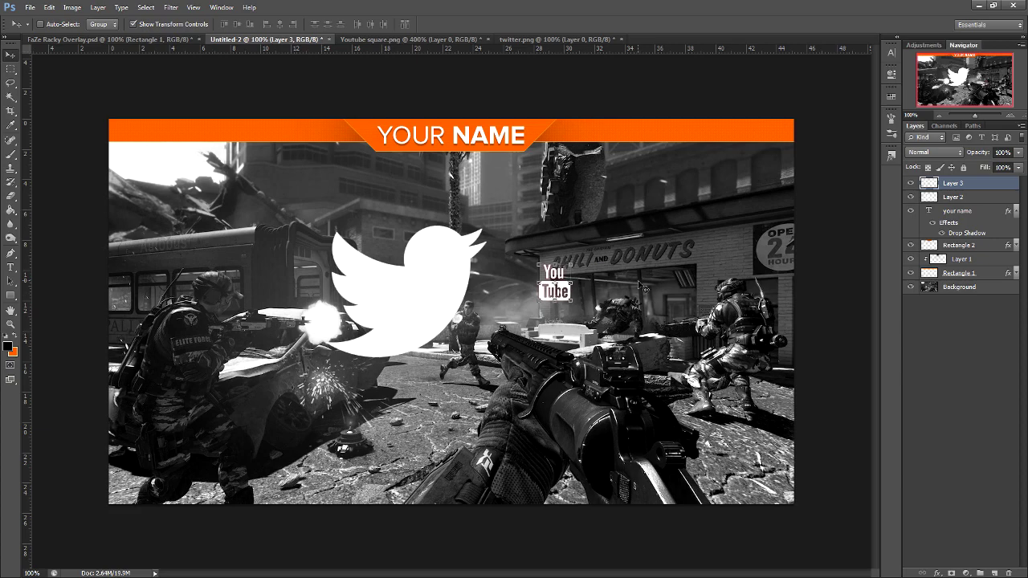
Step: Apply a white (ffffff) Color Overlay to the YouTube logo layer and rasterize its layer style
double_click(989, 185)
left_click(565, 332)
left_click(732, 246)
left_click(618, 331)
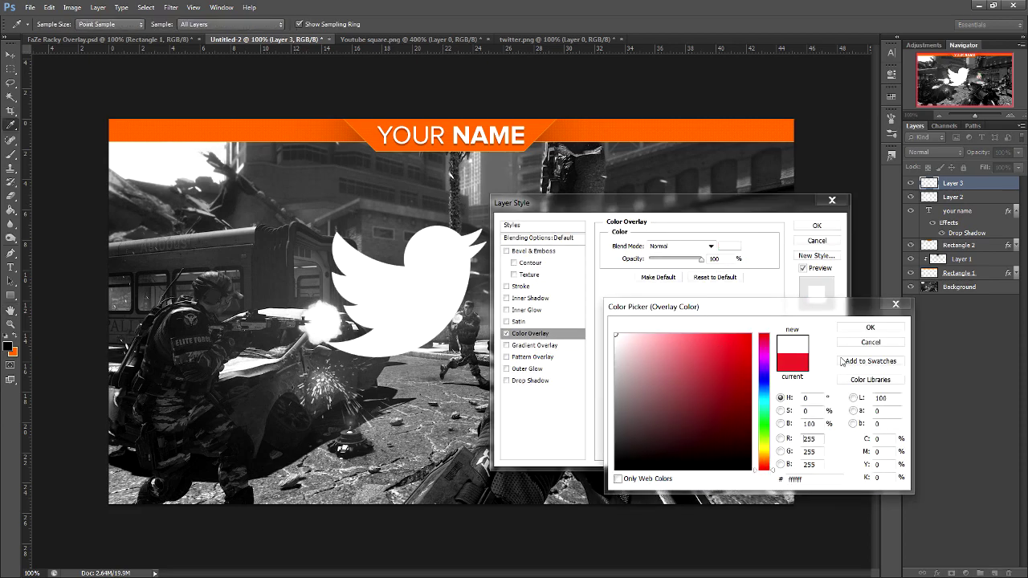
left_click(872, 305)
left_click(823, 230)
right_click(968, 183)
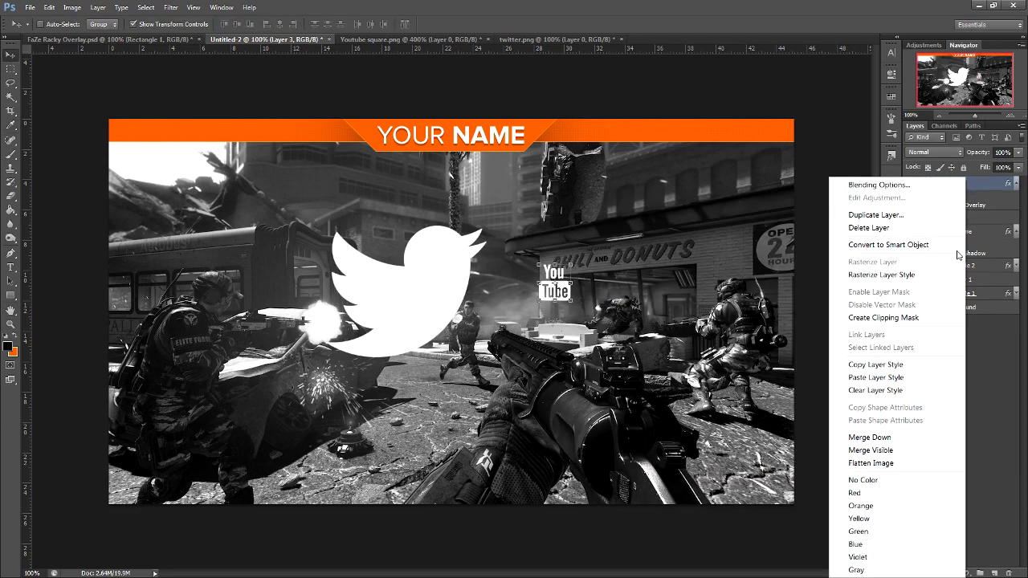
left_click(891, 275)
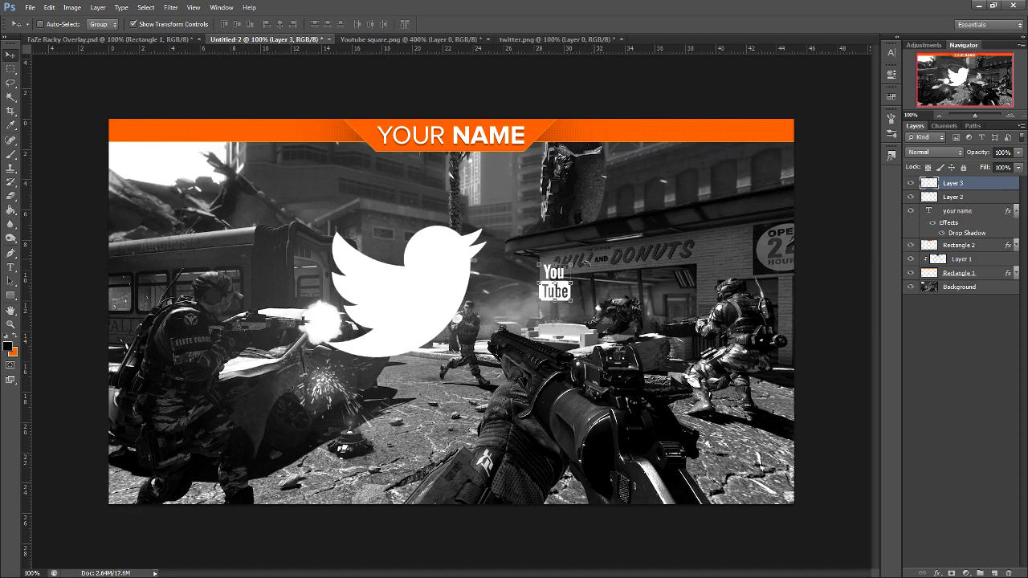
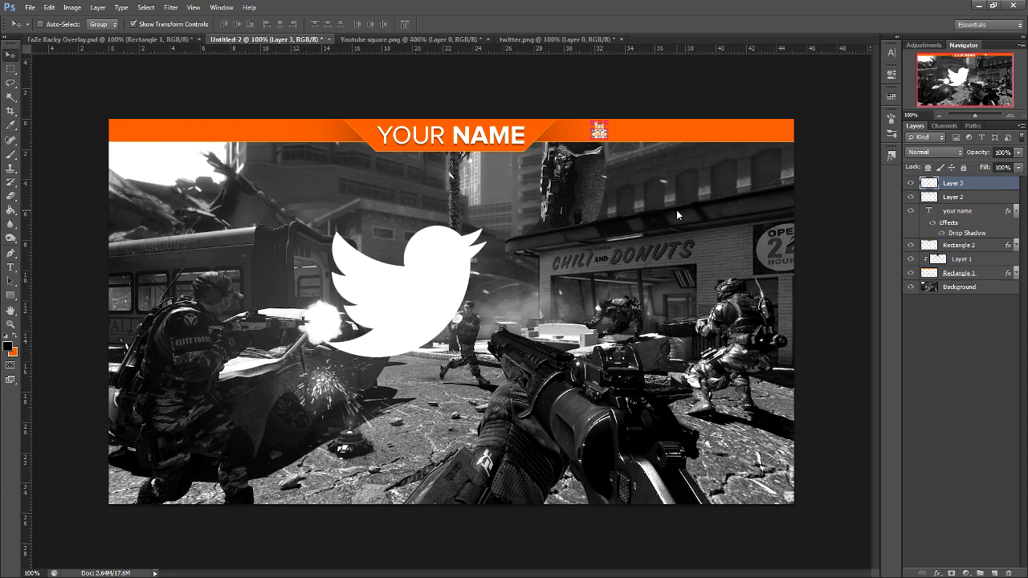
left_click(996, 198)
left_click_drag(427, 310, 646, 208)
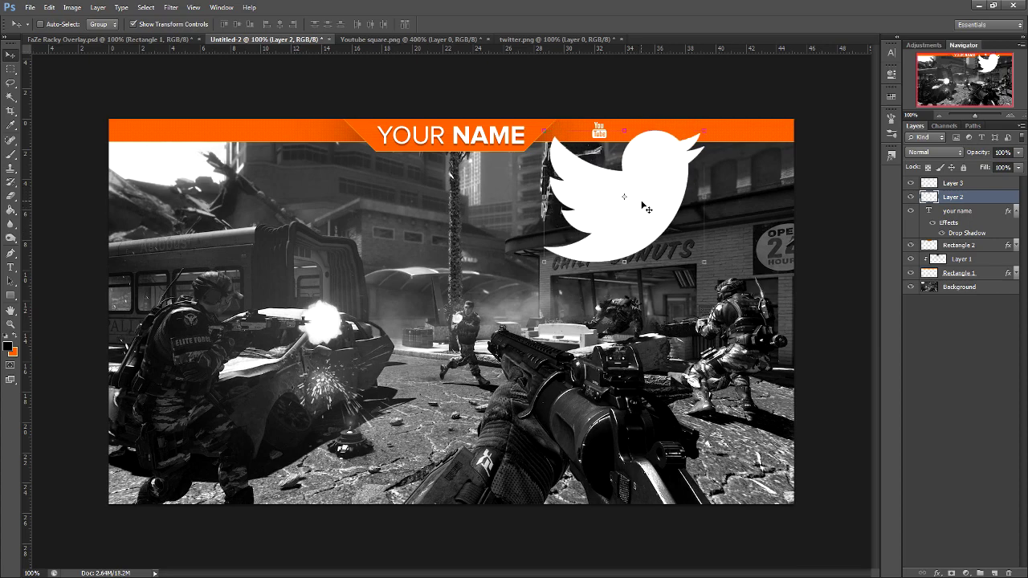
left_click_drag(647, 208, 406, 302)
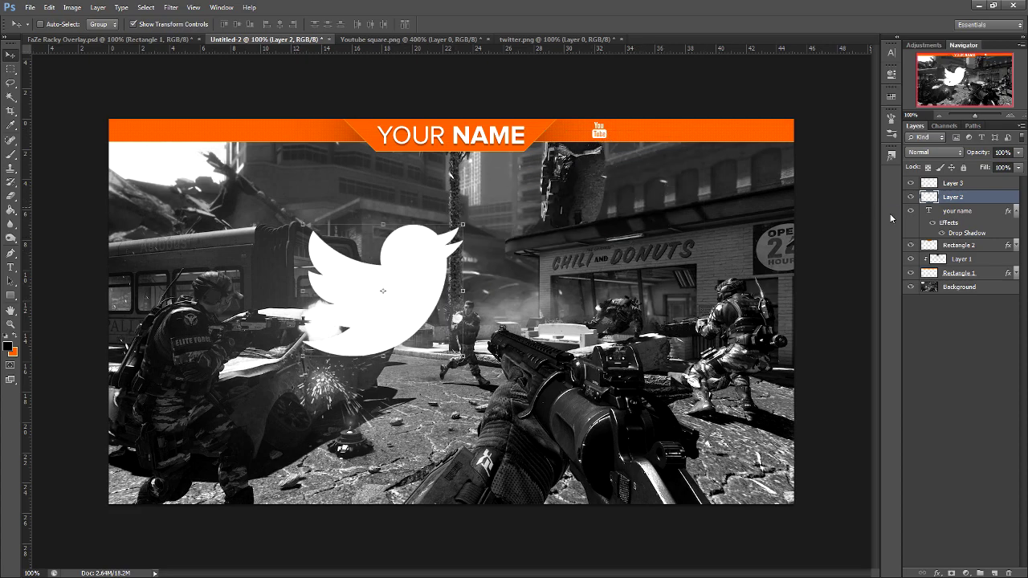
Step: Place two horizontal guides, one along the upper edge and one along the lower edge of the YouTube logo
left_click(973, 184)
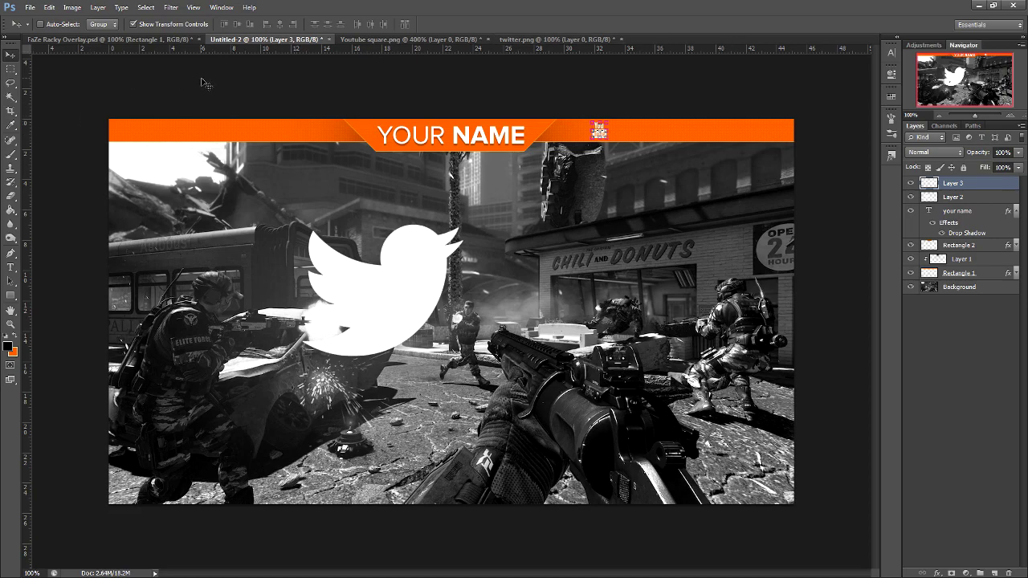
left_click(194, 8)
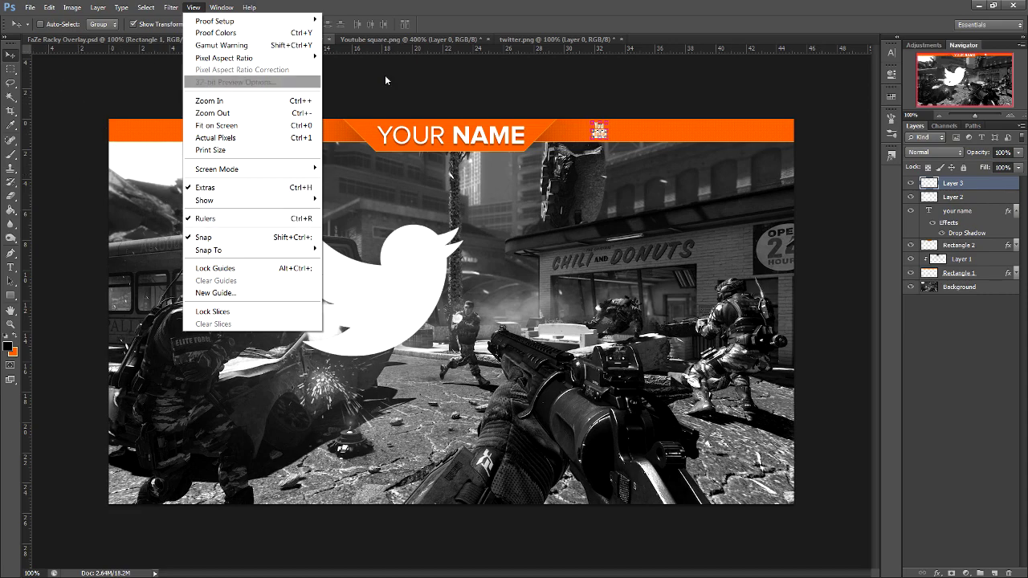
left_click(552, 46)
left_click_drag(552, 48, 563, 129)
left_click(10, 324)
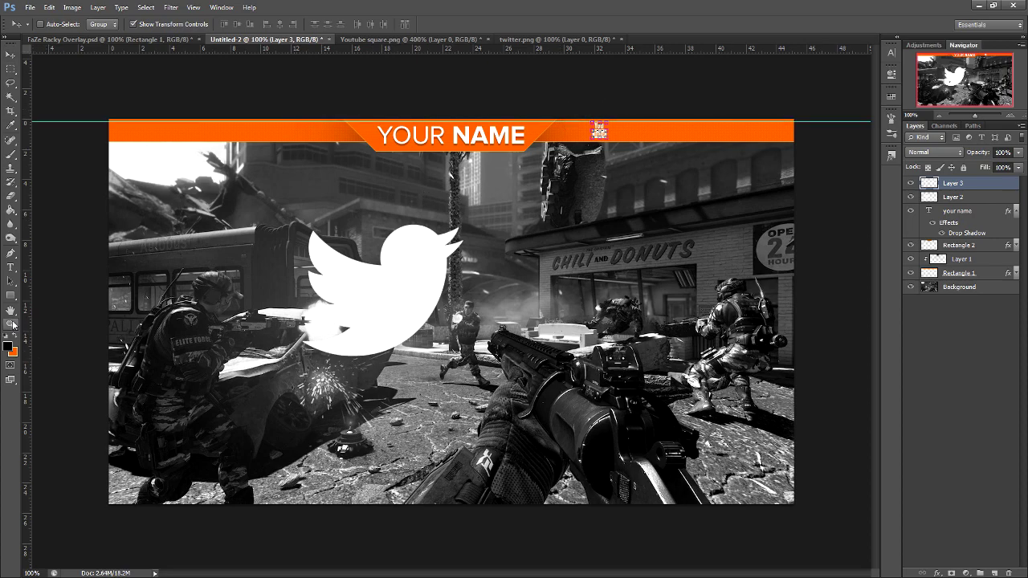
left_click_drag(615, 171, 618, 167)
left_click(618, 145)
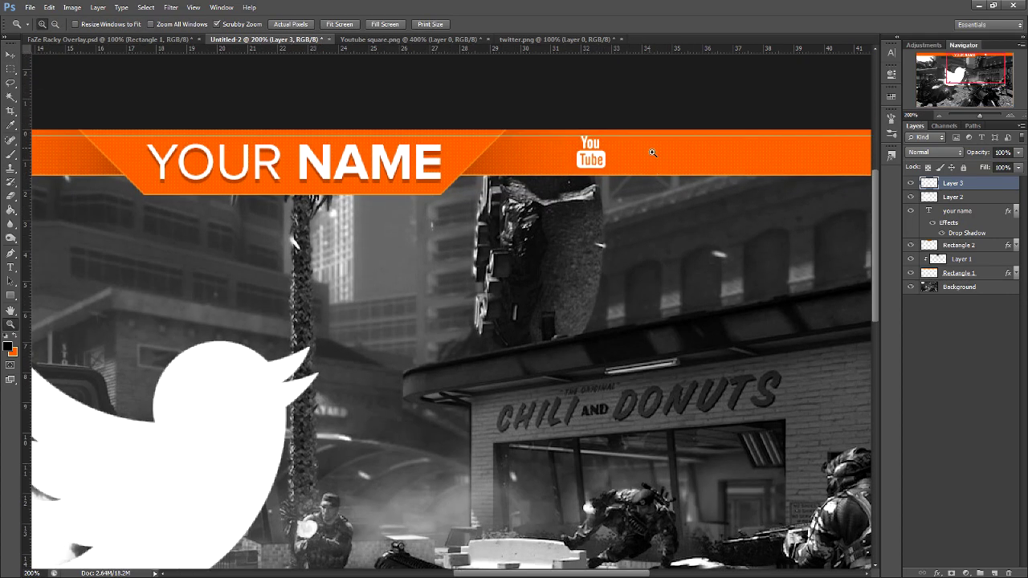
left_click(11, 56)
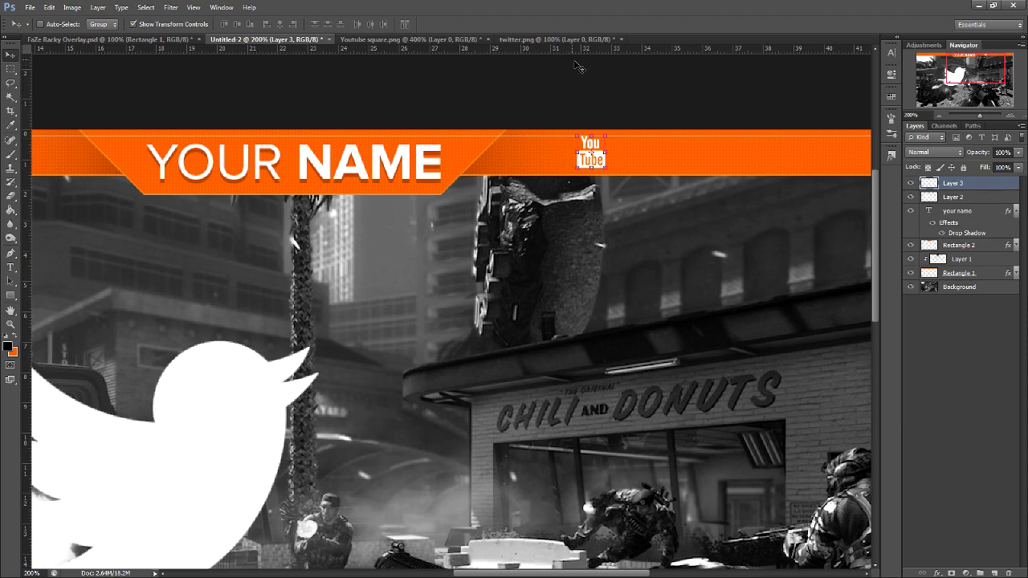
left_click_drag(579, 52, 614, 173)
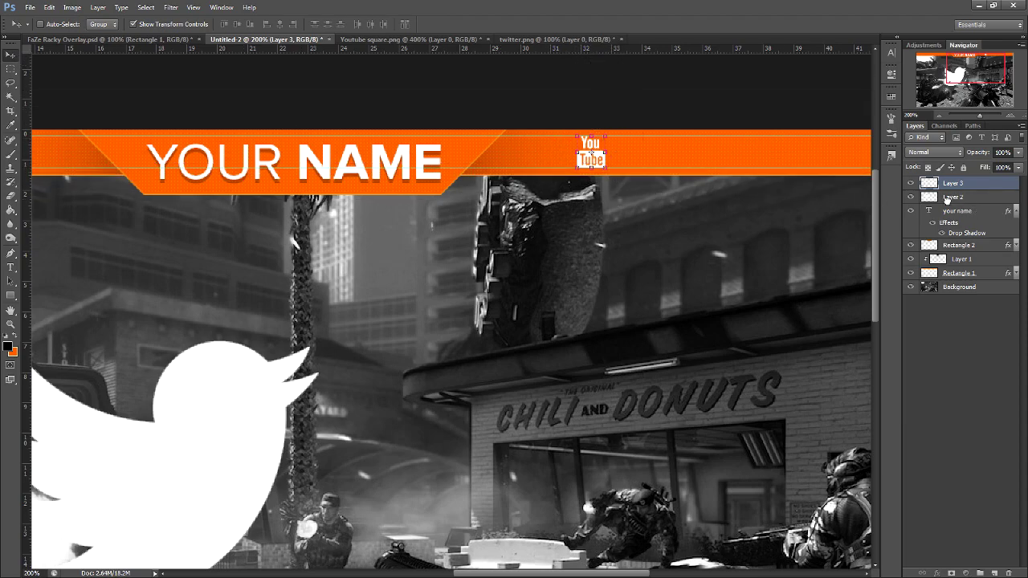
Step: Scale the Twitter bird to about 12.5% so it fits between the guides, and place it over the YouTube logo
left_click(953, 197)
left_click_drag(308, 378, 724, 180)
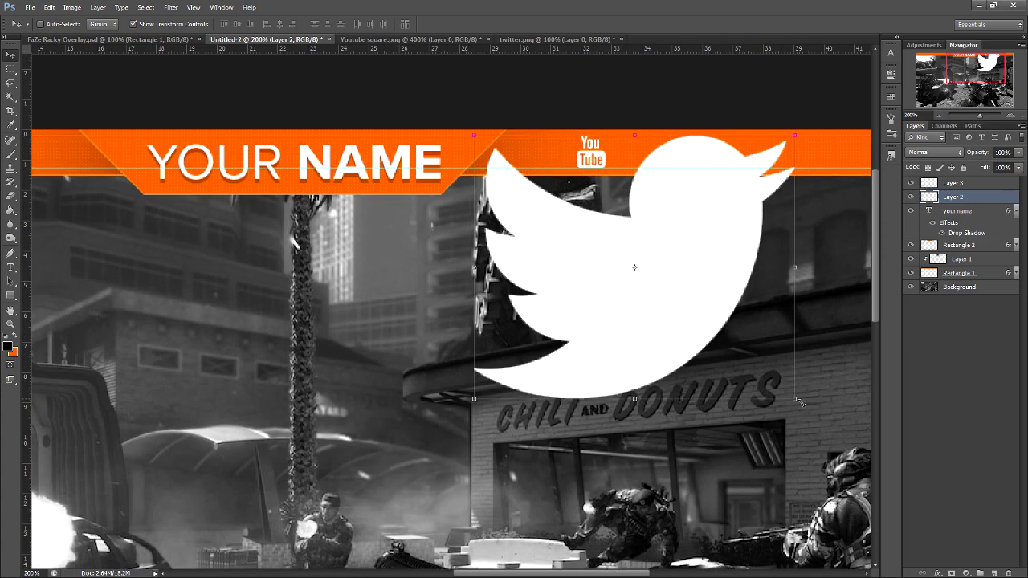
left_click(797, 400)
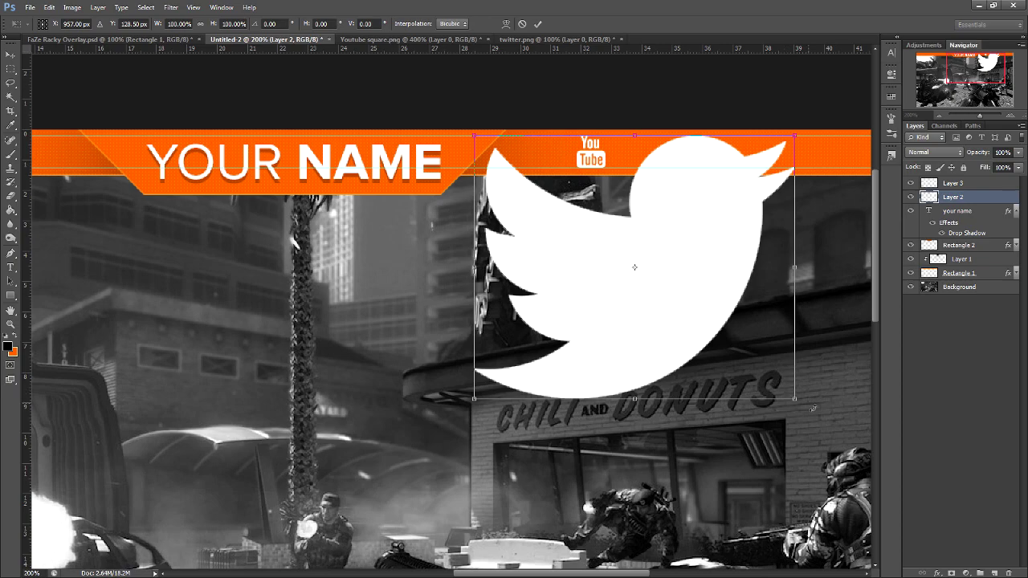
left_click_drag(797, 401, 524, 156)
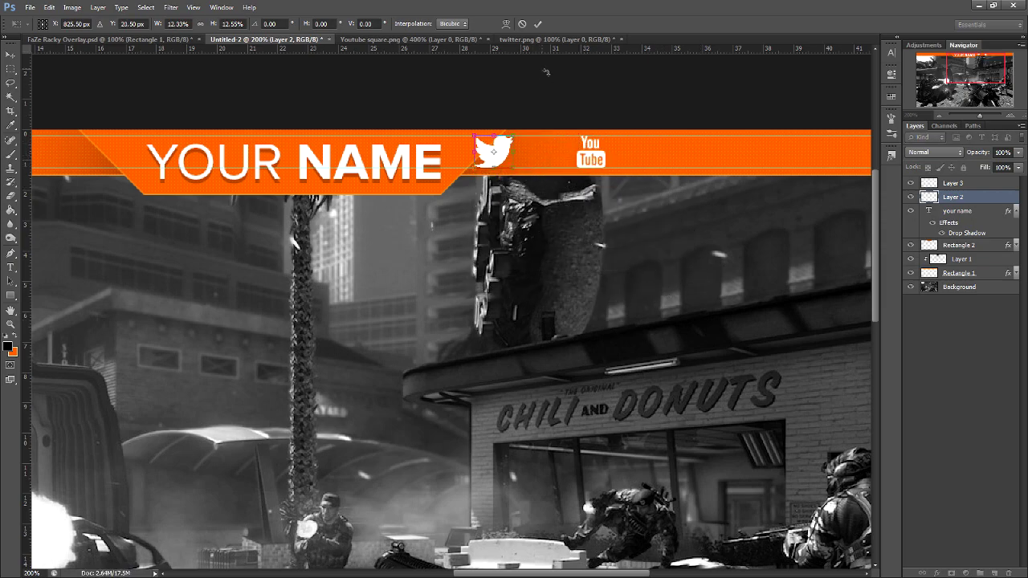
left_click(537, 24)
left_click_drag(552, 254, 635, 234)
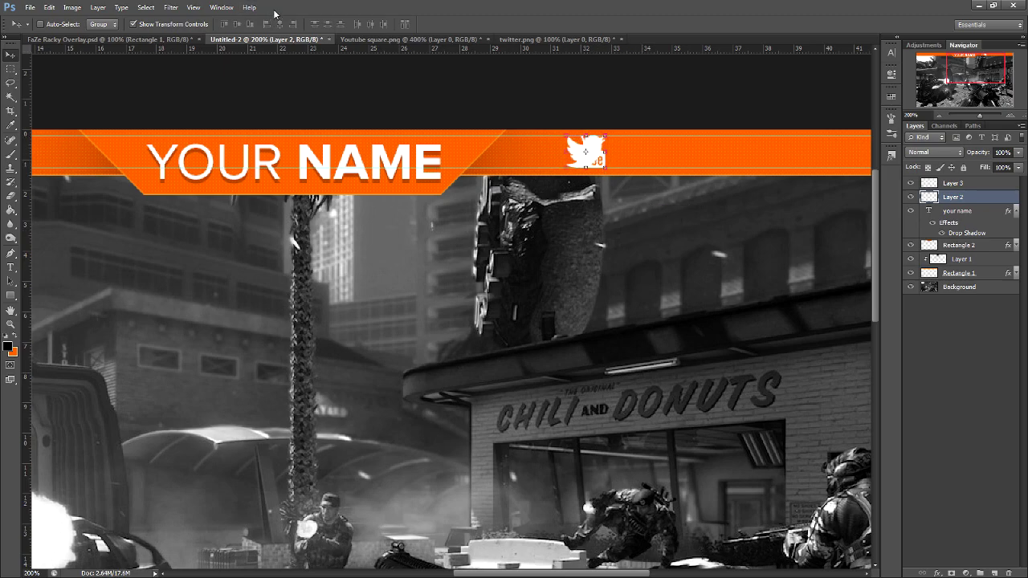
Step: Clear all guides from the overlay document
left_click(193, 7)
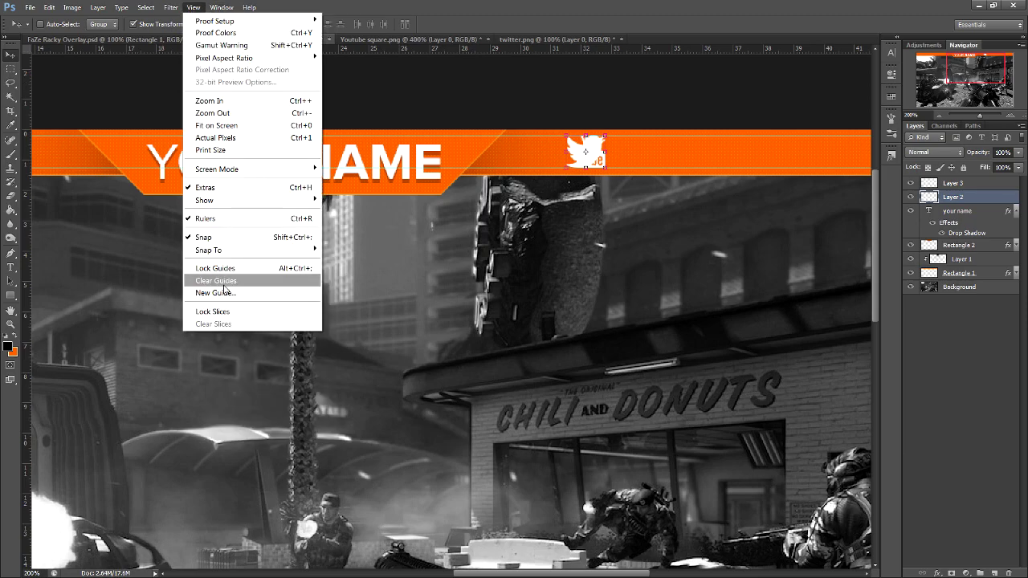
left_click(221, 282)
left_click(10, 323)
left_click(291, 24)
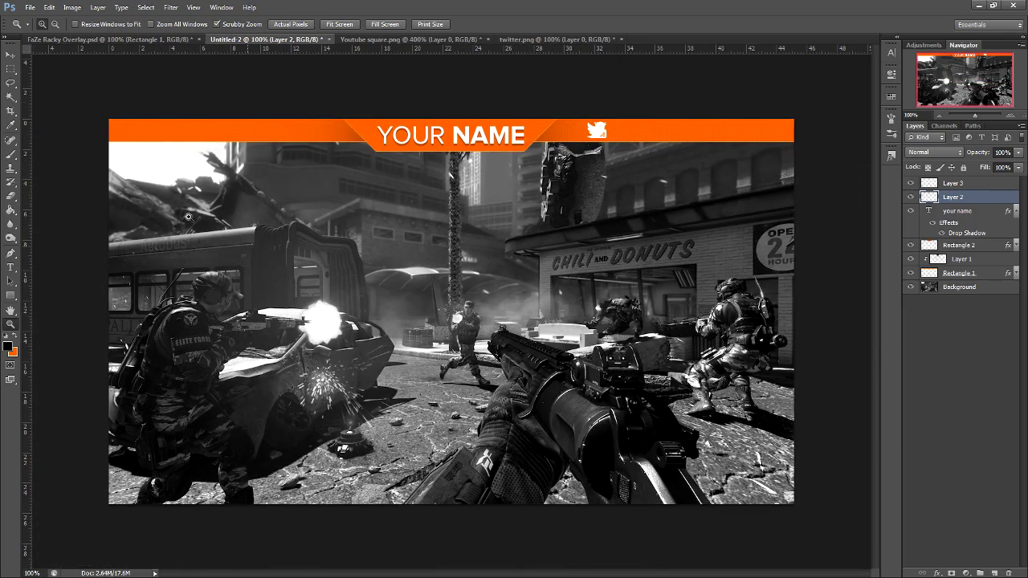
Step: Add the text YOURNAME beside the Twitter bird on the orange bar in white Proxima Nova Bold at 24 pt
left_click(12, 267)
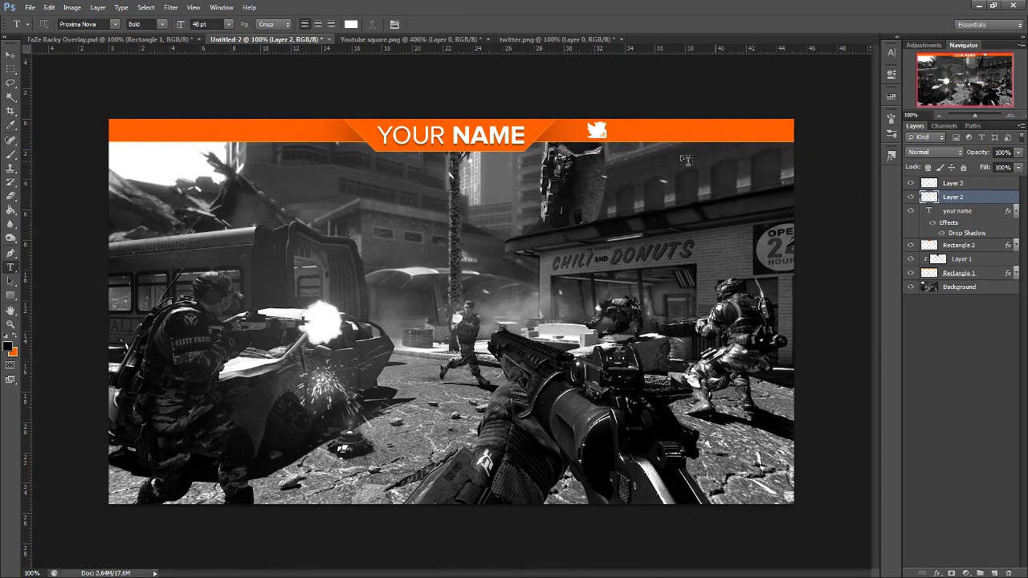
left_click(616, 135)
left_click(232, 25)
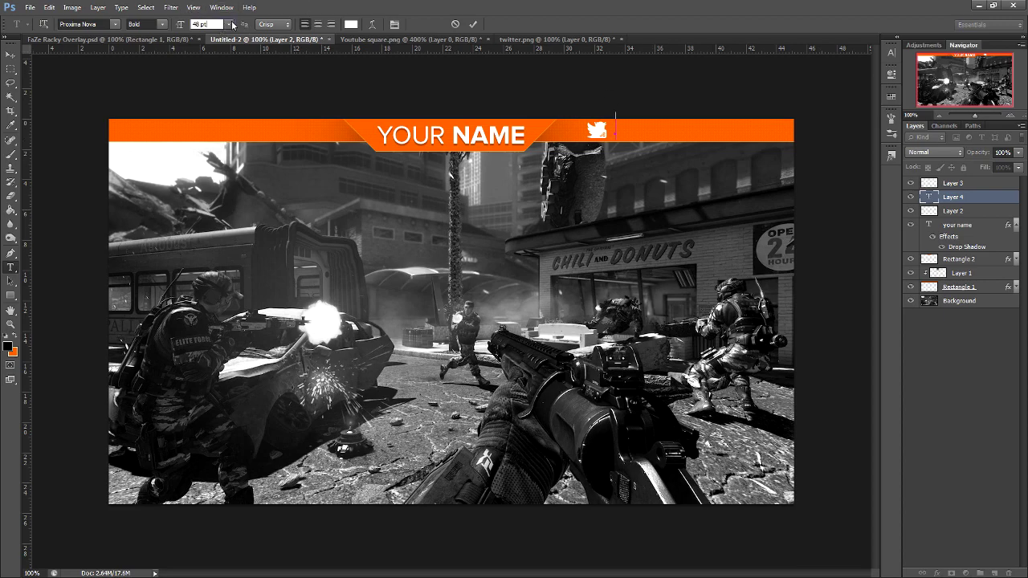
left_click(230, 25)
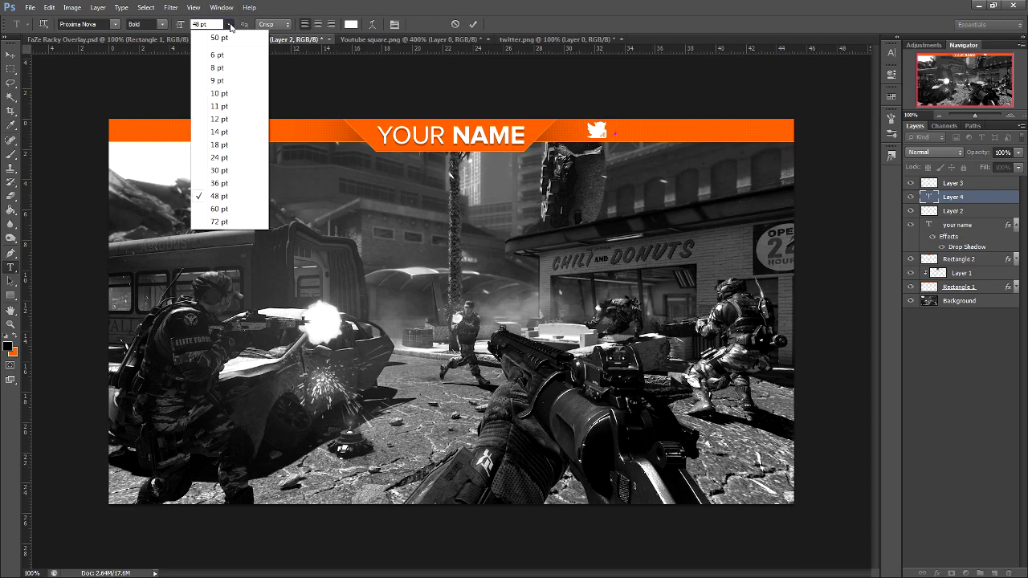
left_click(218, 158)
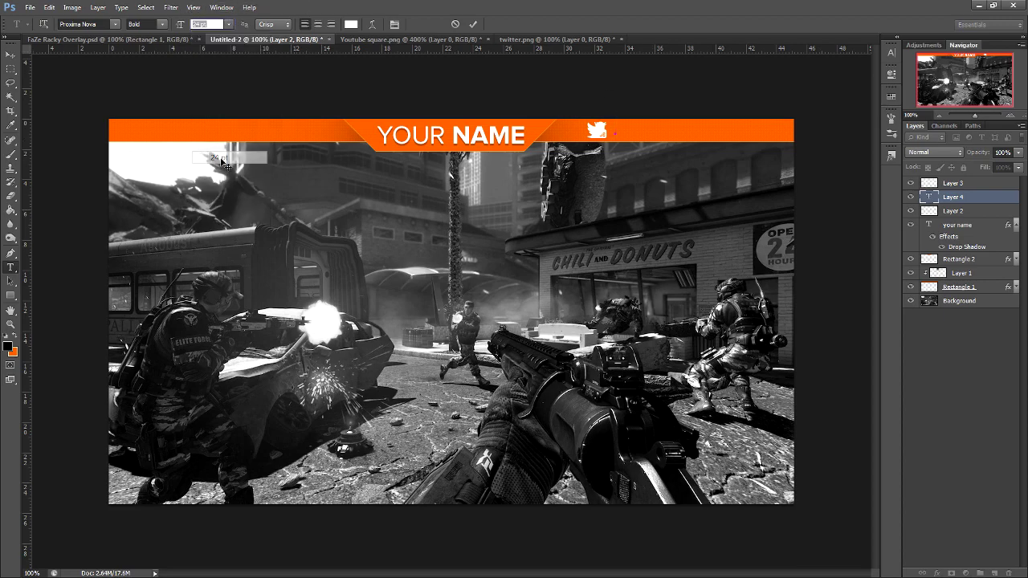
left_click(622, 133)
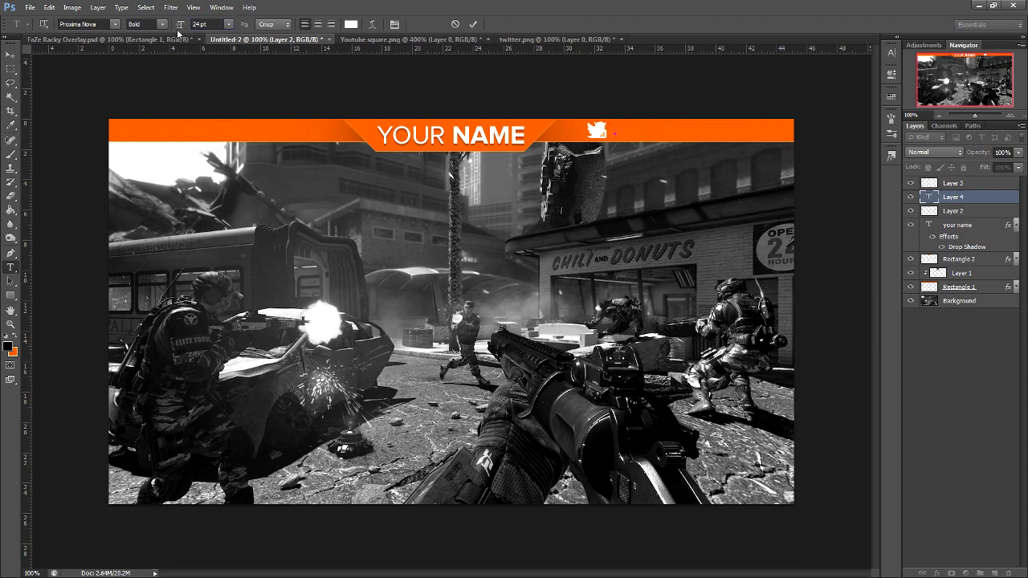
type("YOURNAME")
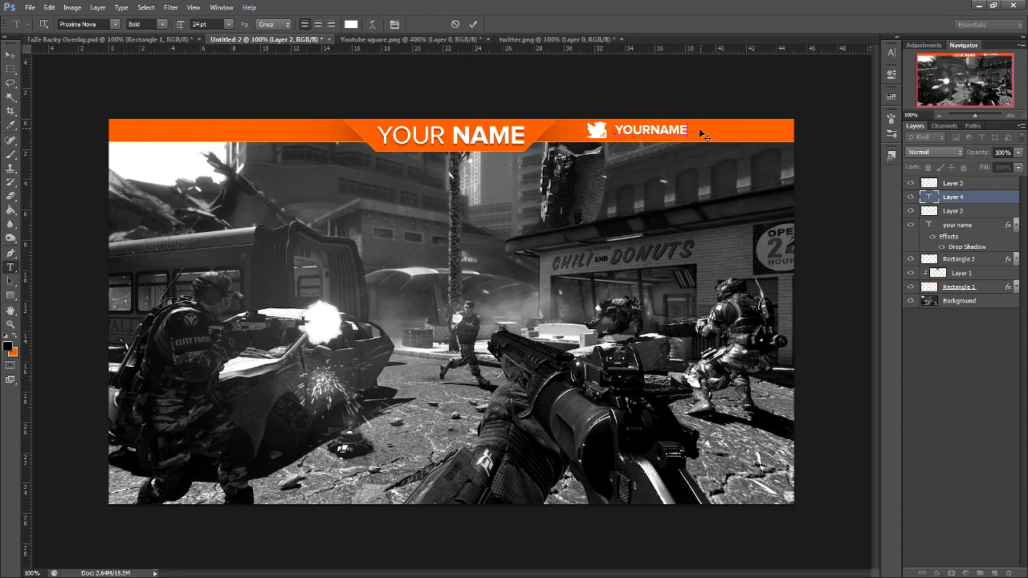
Step: Change the YOURNAME text beside the bird to the Regular style at 18 pt and commit it
key("ctrl+a")
left_click(153, 25)
left_click(165, 63)
left_click_drag(692, 132, 598, 138)
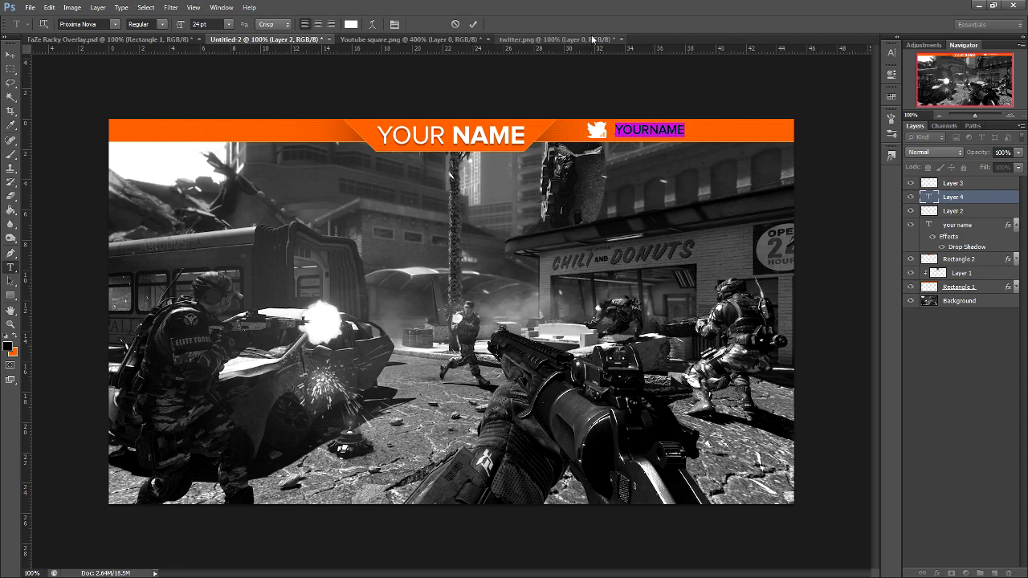
left_click(228, 24)
left_click(218, 144)
left_click(473, 24)
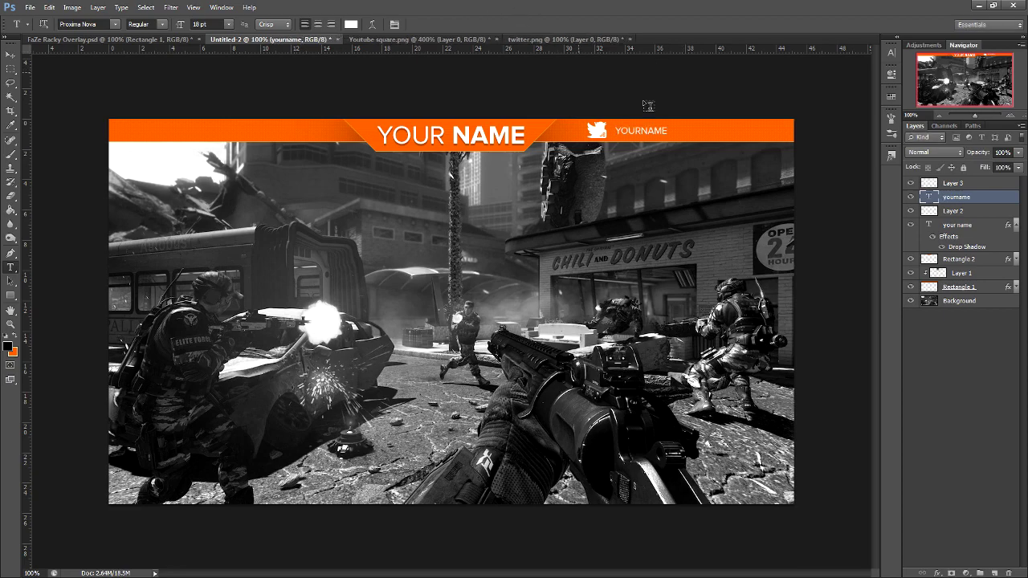
Step: Move the YOURNAME text slightly closer to the Twitter bird
key("v")
left_click_drag(694, 221, 688, 218)
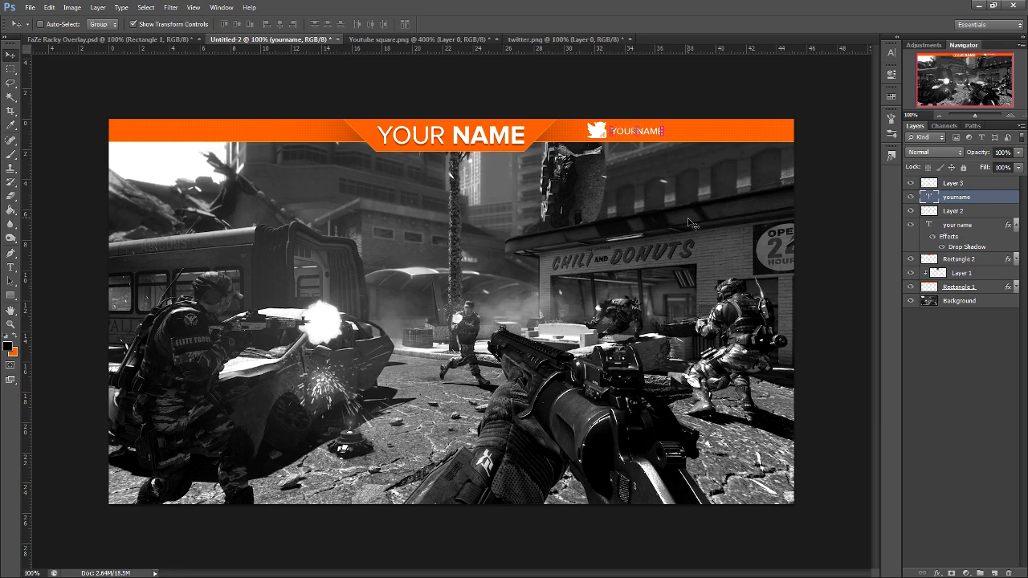
left_click(11, 69)
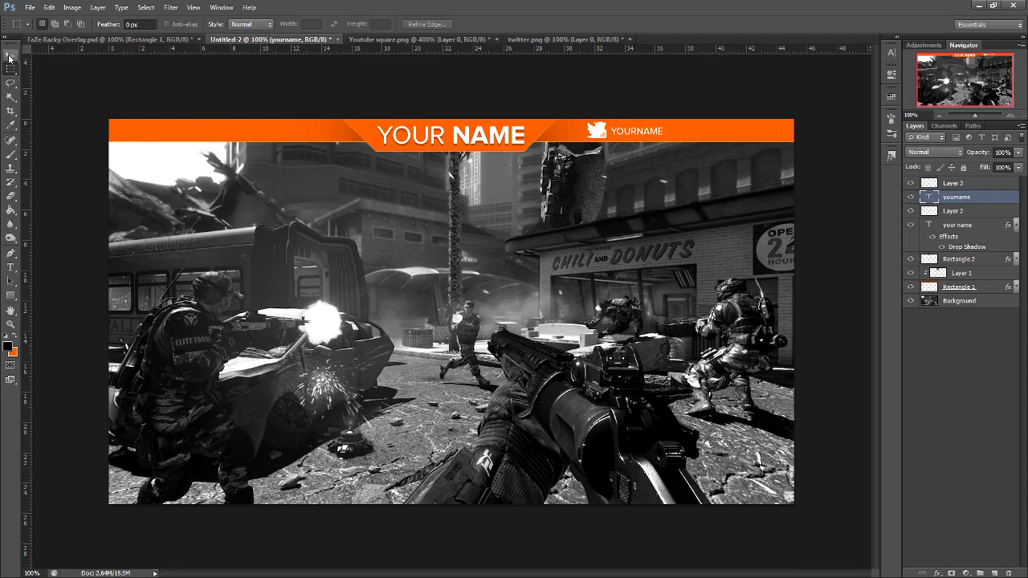
left_click(10, 55)
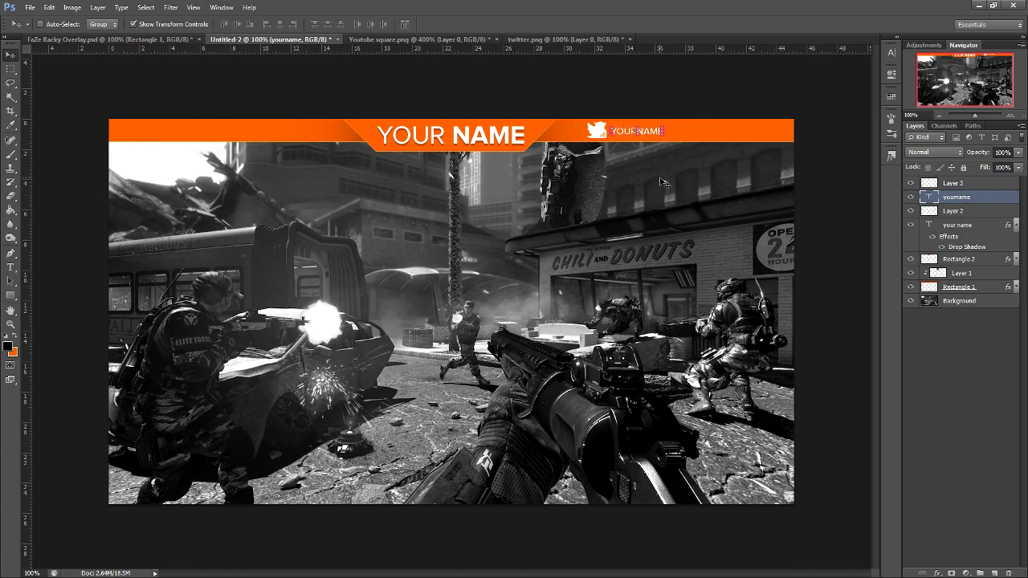
Step: Duplicate the YOURNAME text layer, then move the original text together with the Twitter bird to the bar's left section
key("ctrl+j")
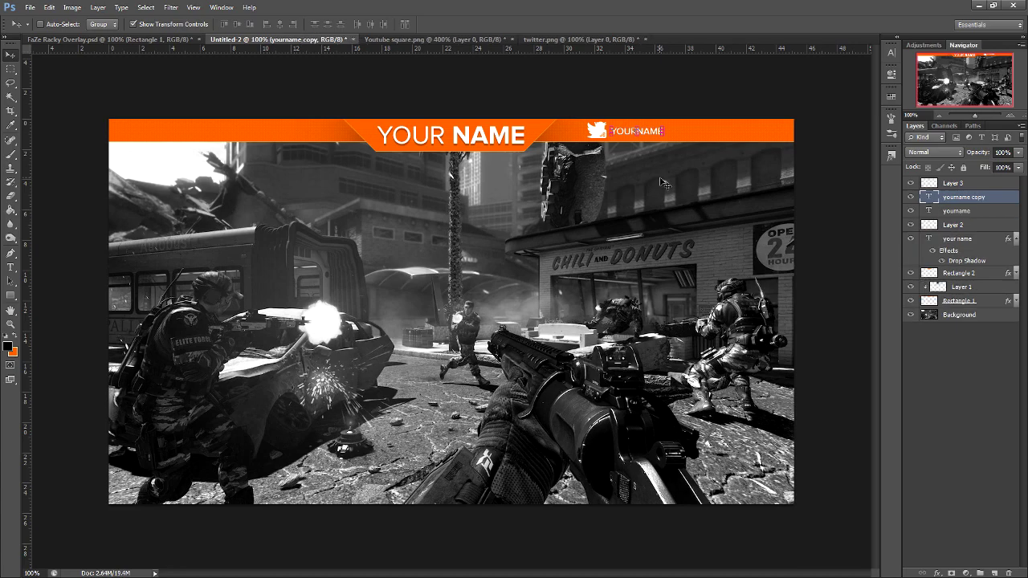
right_click(978, 213)
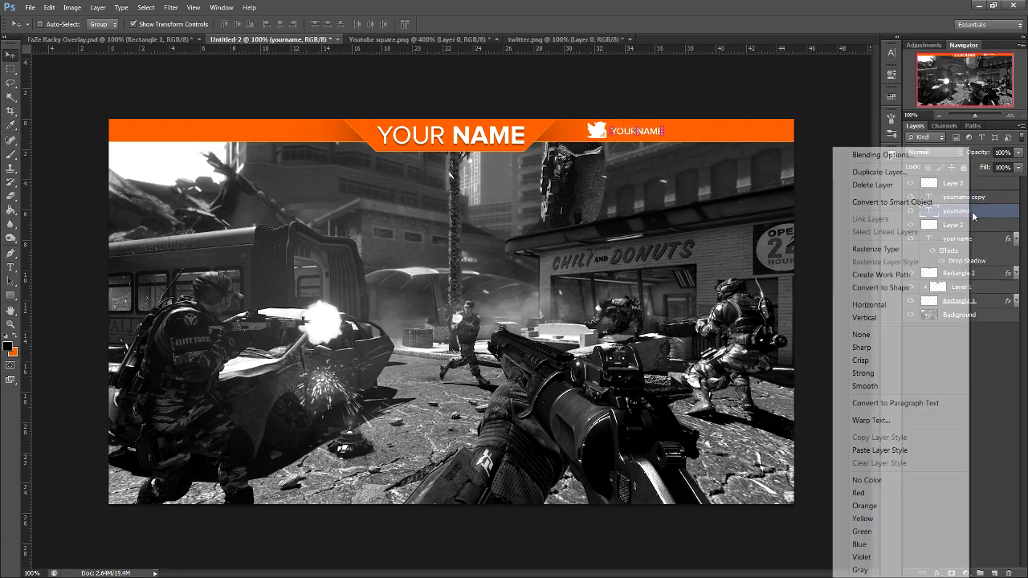
left_click(1000, 215)
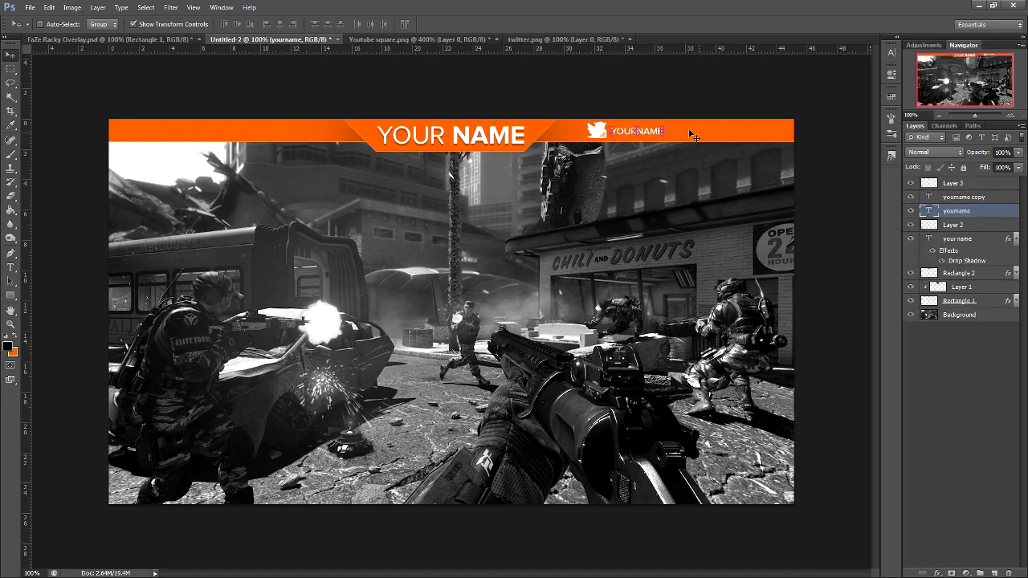
left_click(913, 225)
left_click(914, 225)
left_click(953, 225, "shift")
left_click_drag(715, 173, 329, 180)
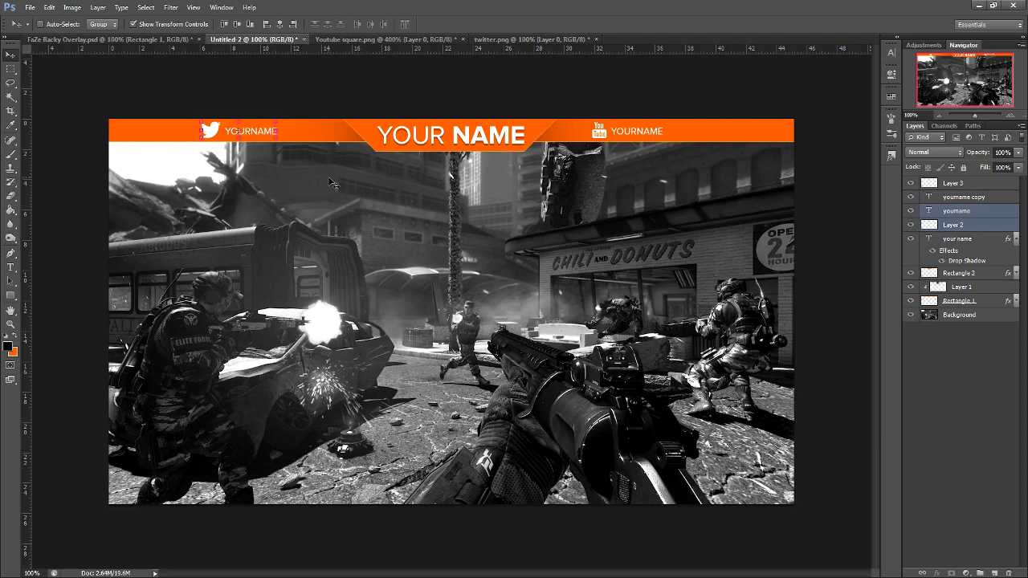
Step: Shift the YouTube logo and the copied YOURNAME text together further right along the orange bar
left_click(992, 211)
left_click(982, 197)
left_click(964, 183, "shift")
left_click_drag(681, 231, 710, 226)
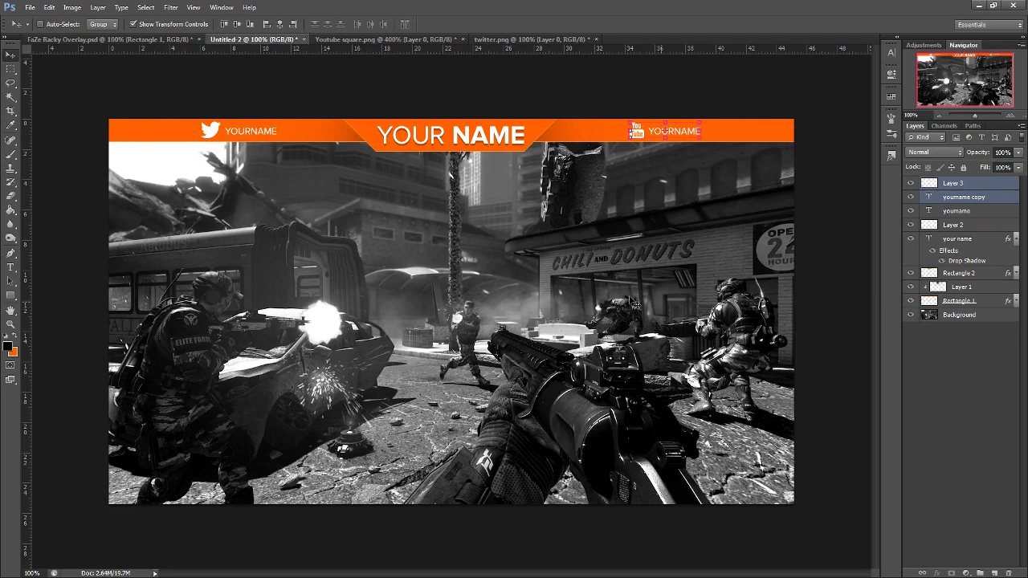
Step: Copy the large YOUR NAME text's layer style and paste it onto the Twitter bird and YouTube logo layers
left_click(979, 201)
right_click(983, 243)
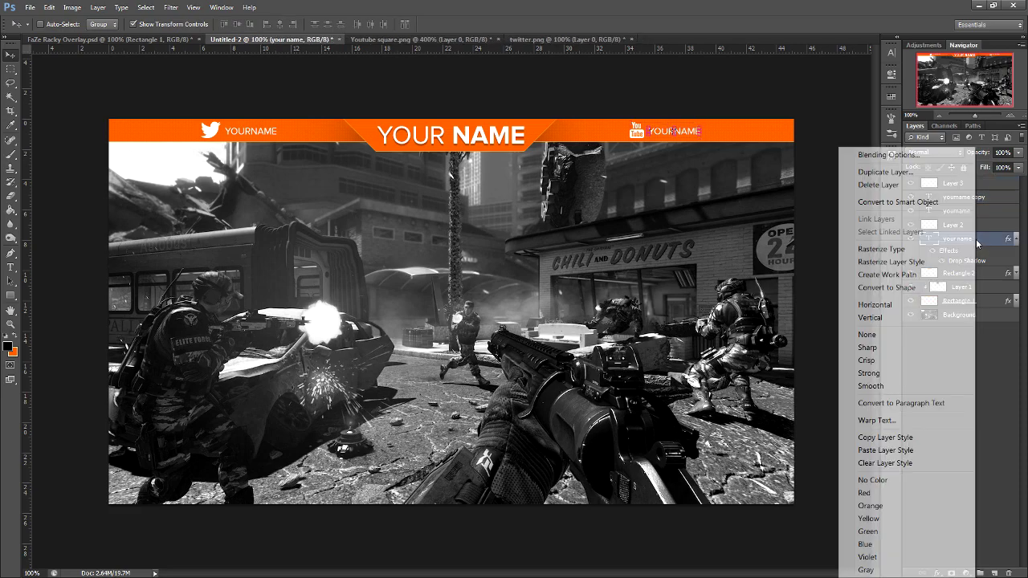
left_click(907, 438)
right_click(978, 232)
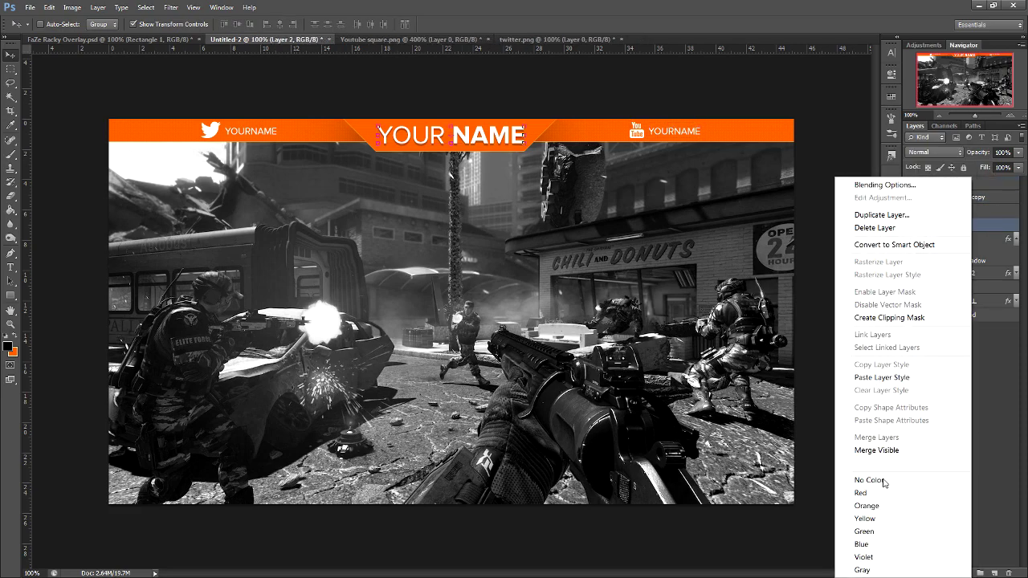
left_click(884, 379)
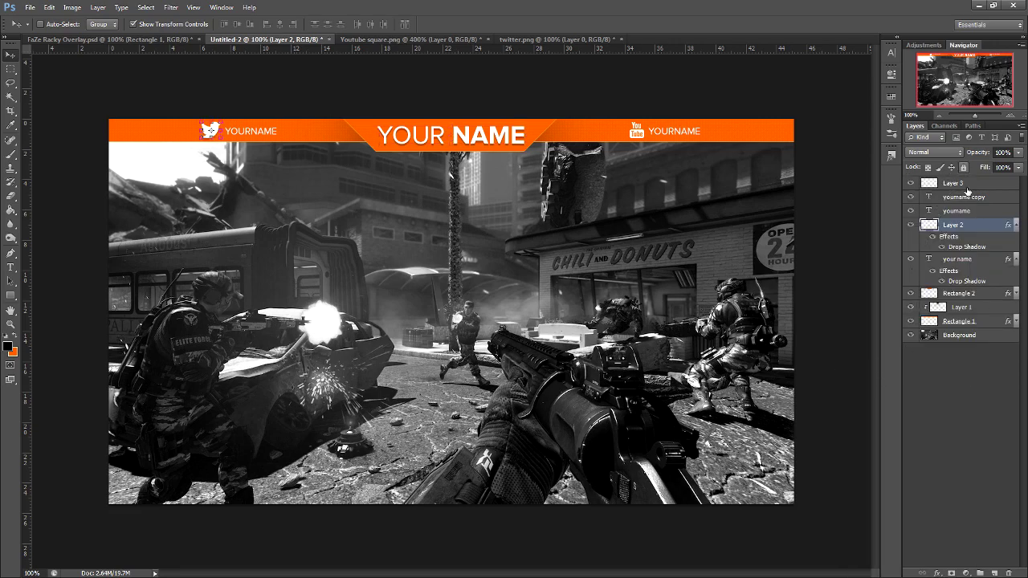
right_click(963, 184)
left_click(888, 377)
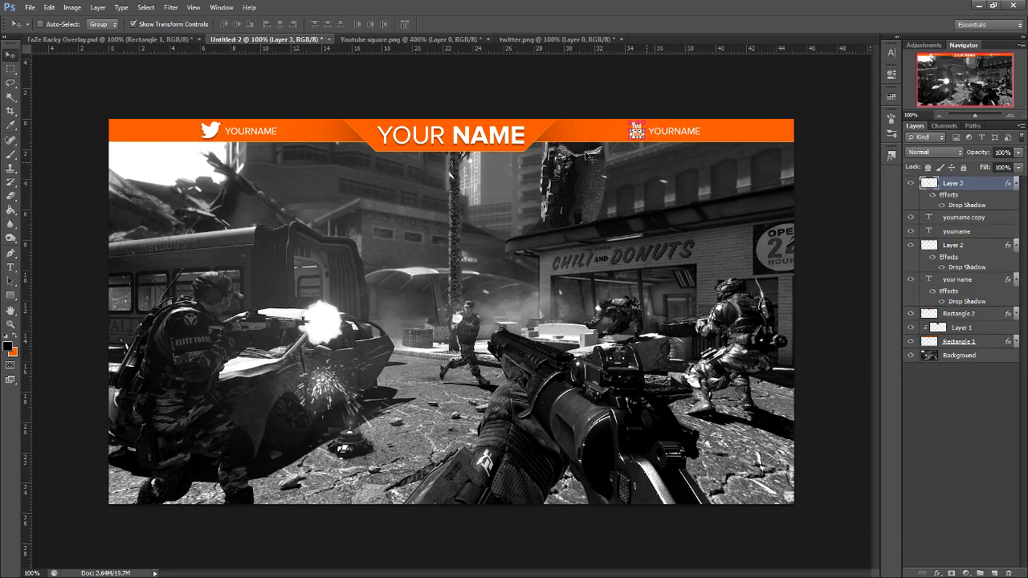
left_click(11, 69)
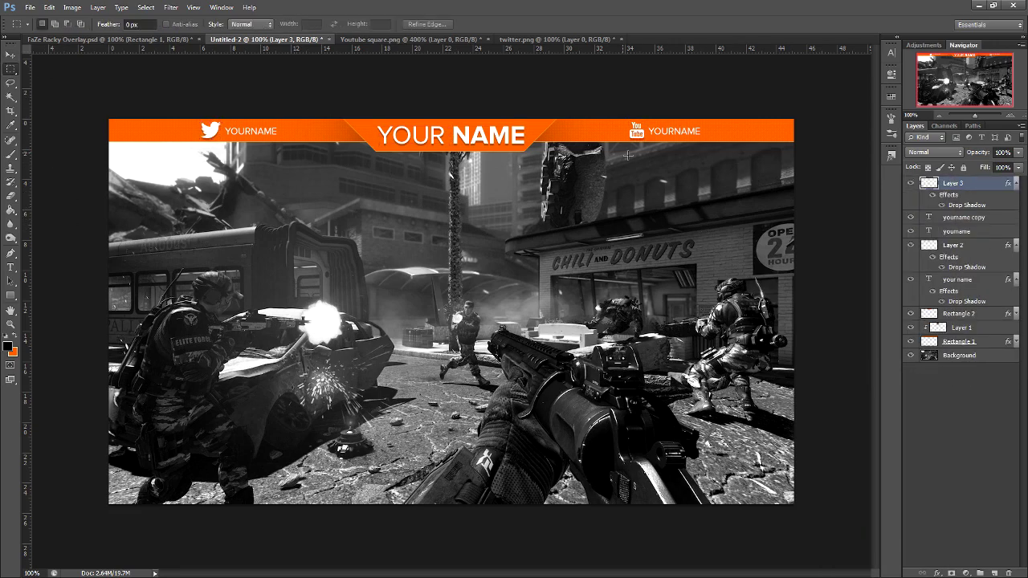
double_click(979, 206)
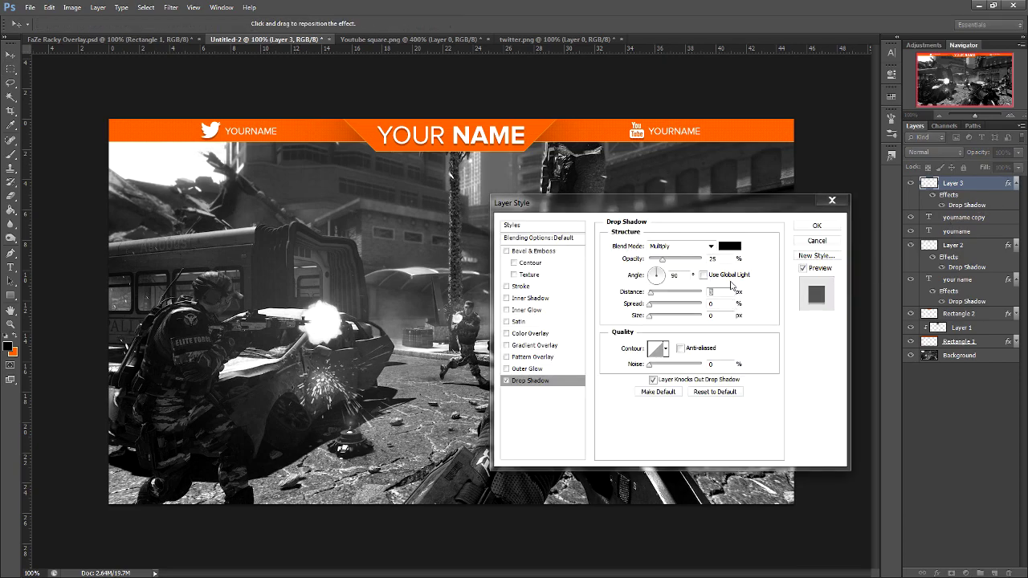
left_click(831, 202)
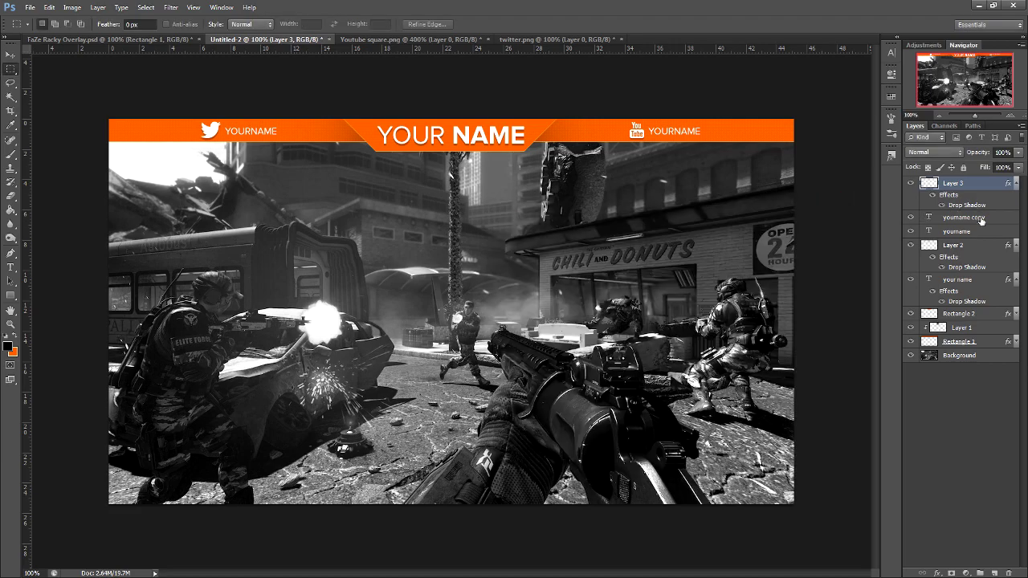
Step: Reduce the drop shadow distance on the Twitter bird layer and apply the style
double_click(987, 243)
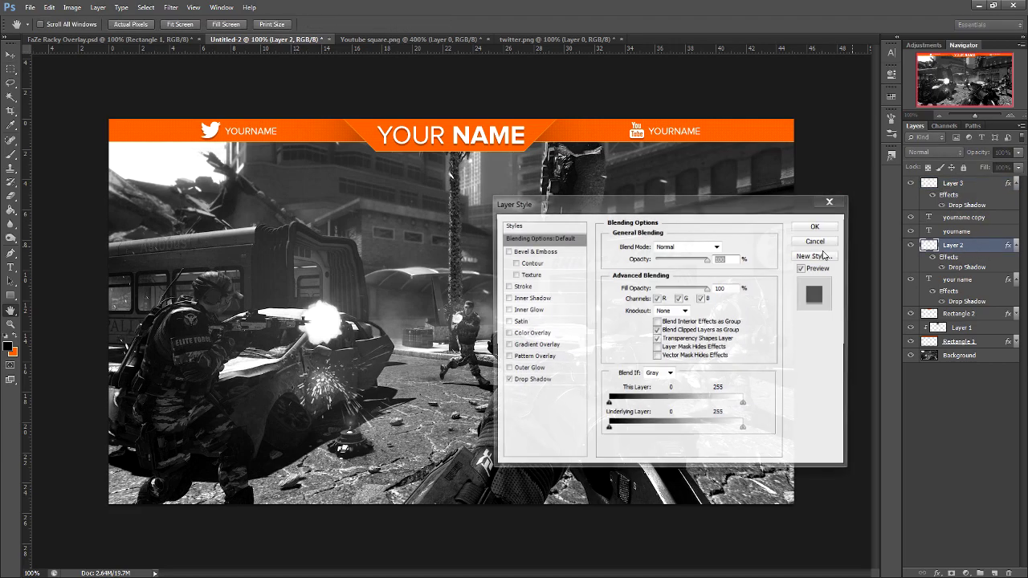
left_click(530, 382)
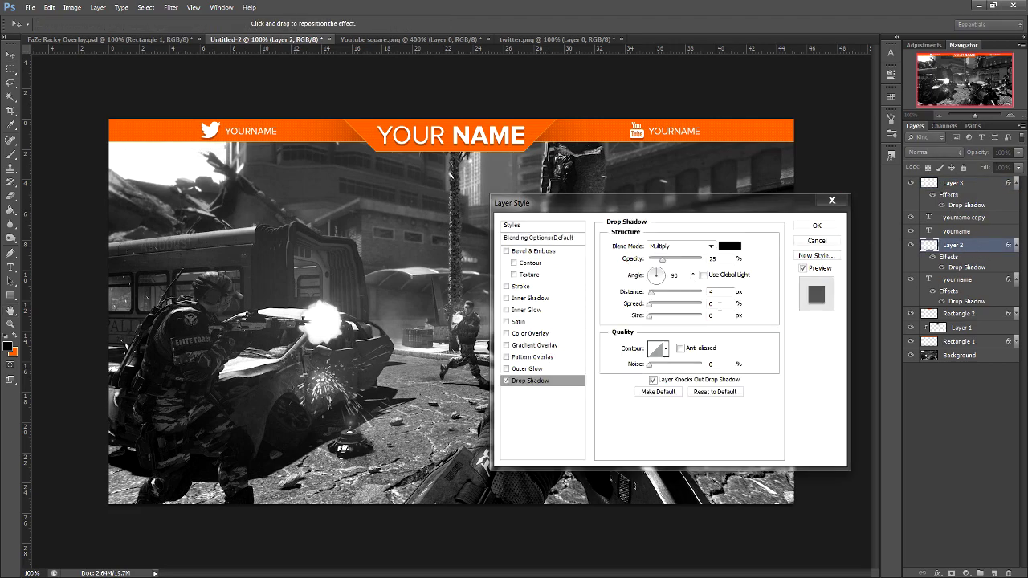
left_click(710, 292)
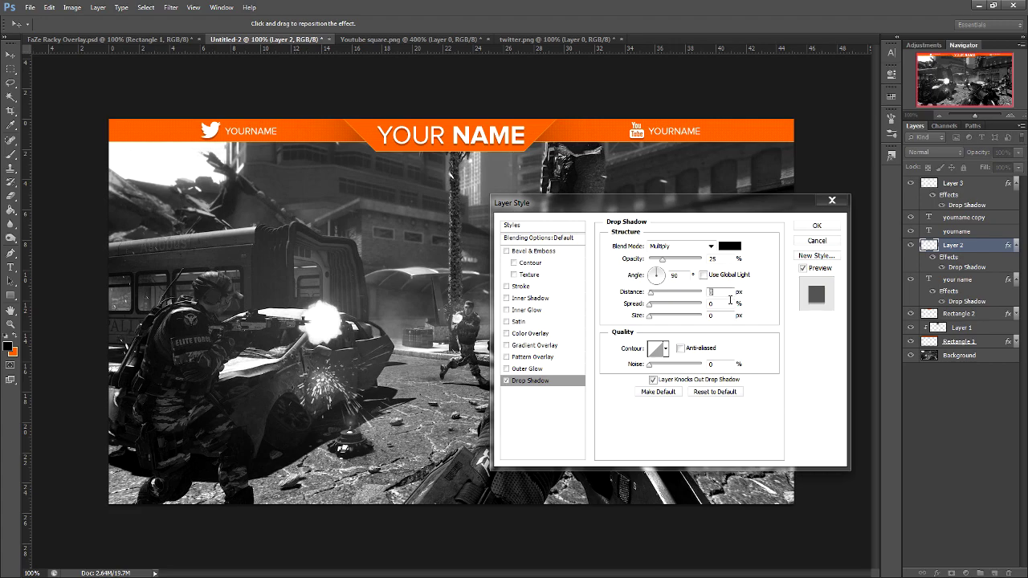
left_click(817, 226)
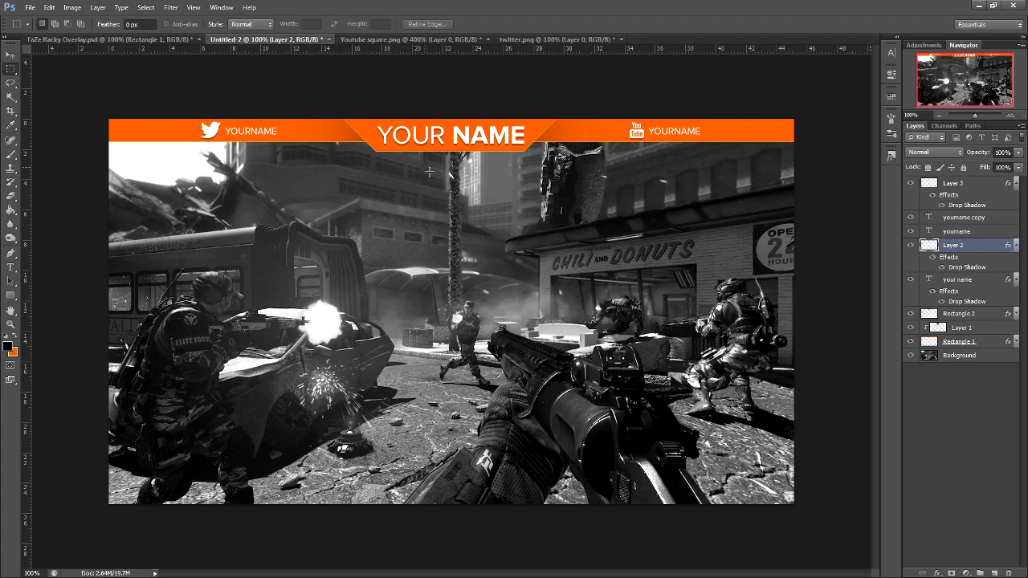